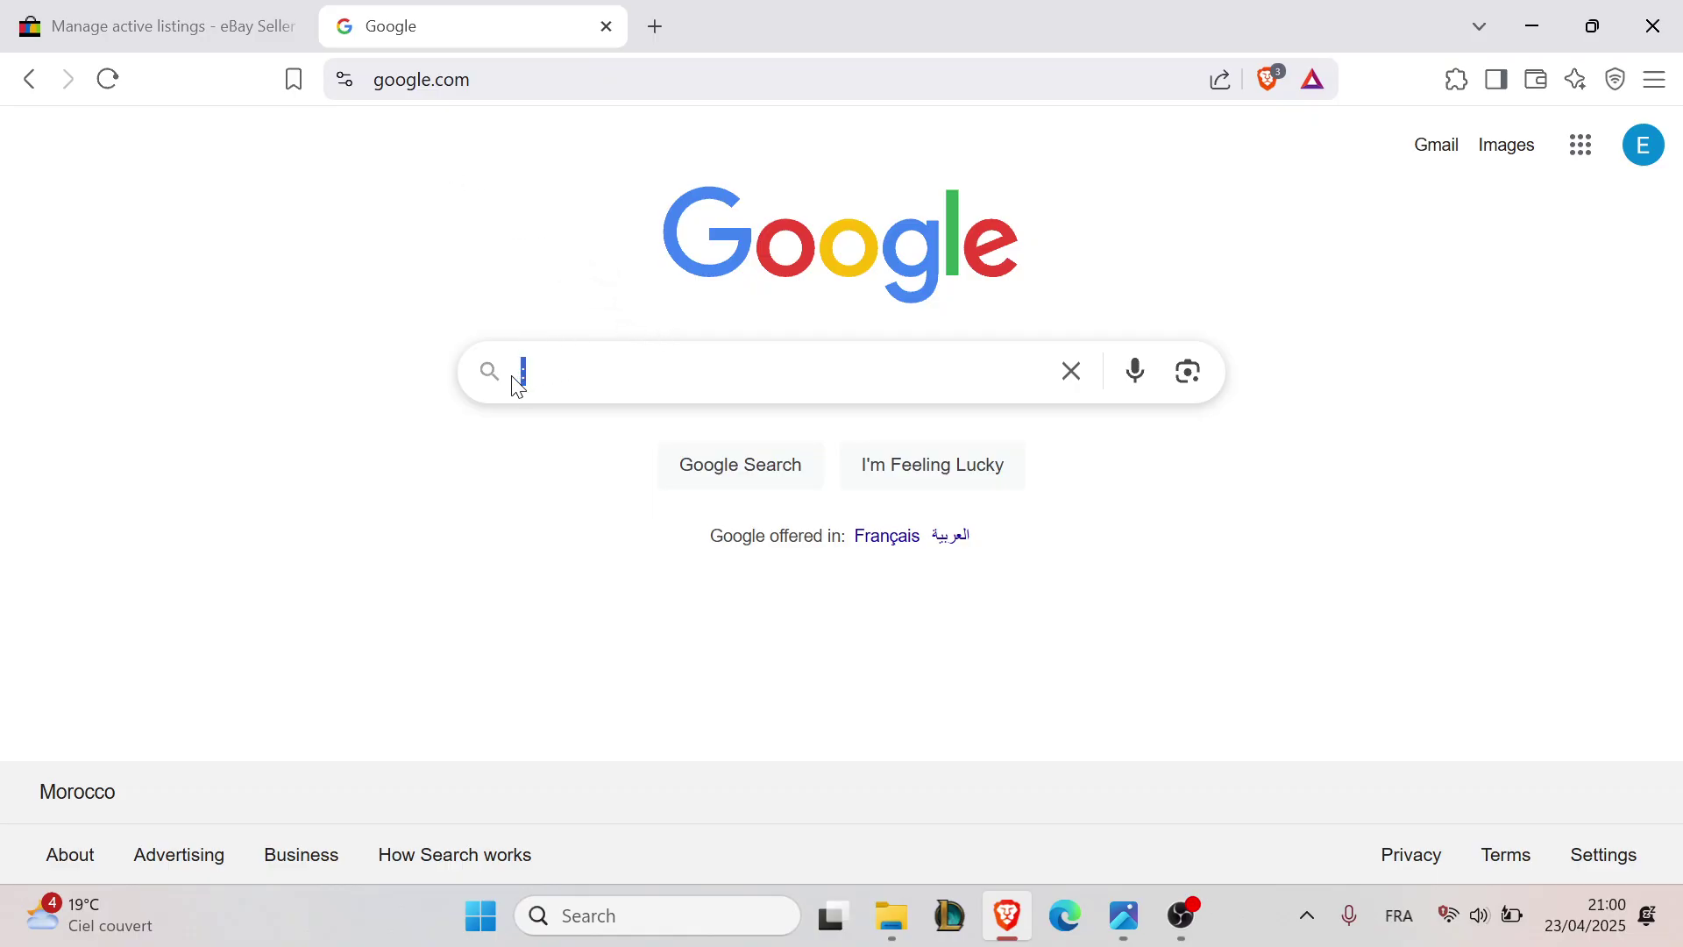
text(eb)
Search Google for eBay and go to the eBay home page from the results.
click(555, 432)
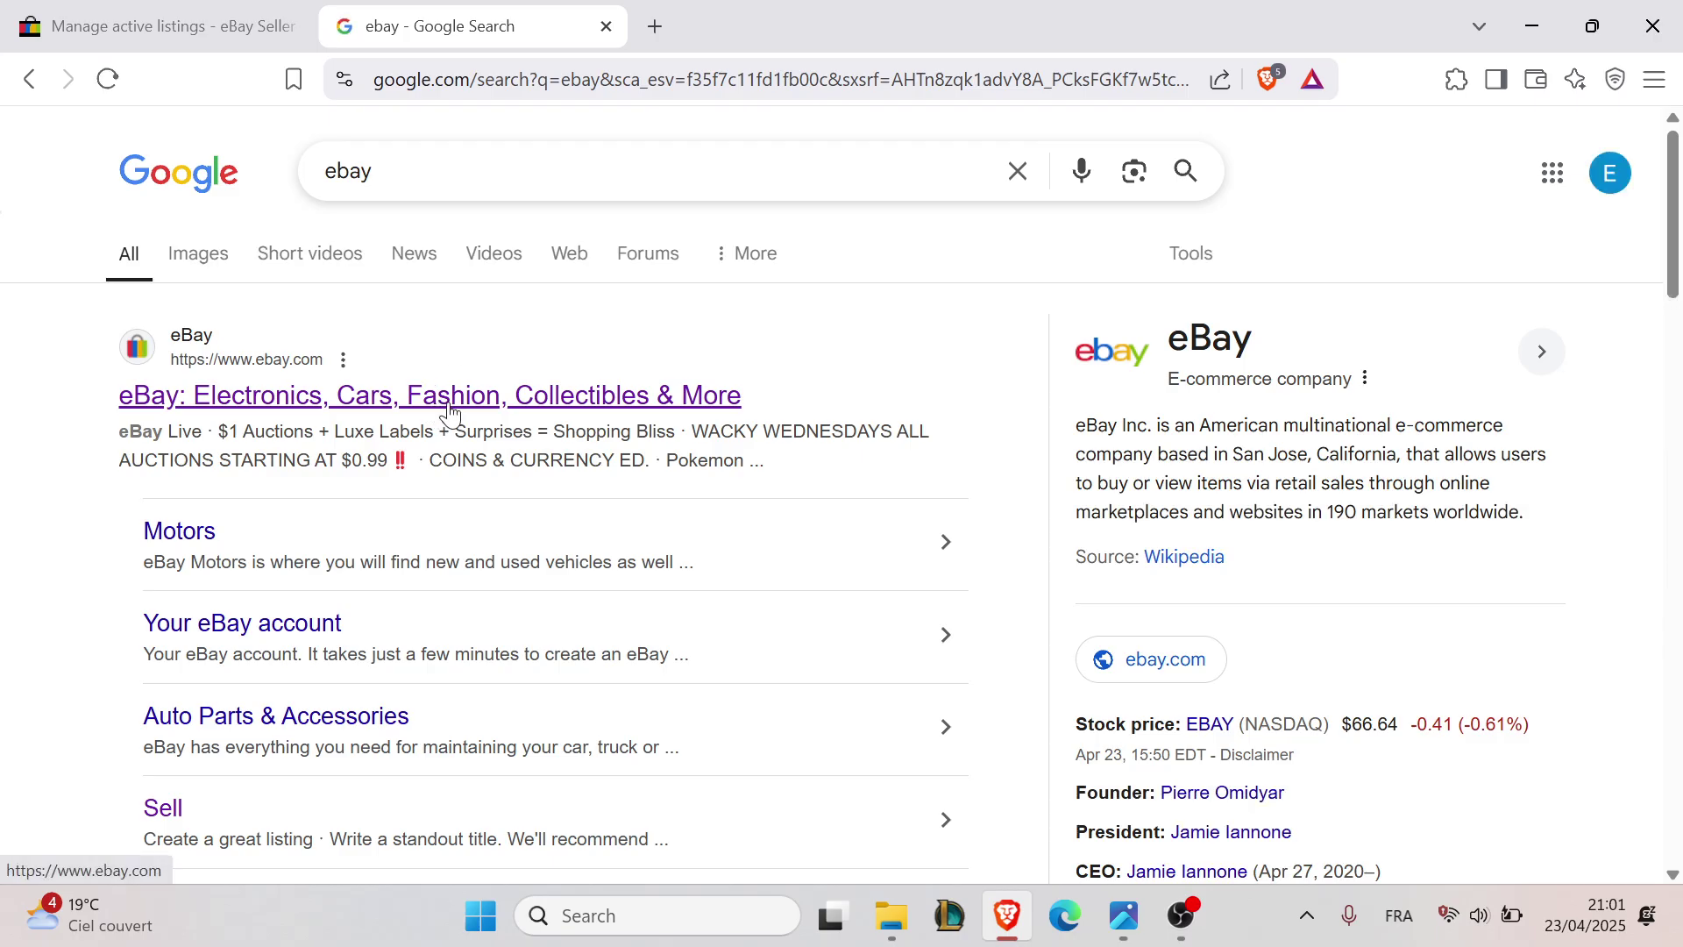
click(448, 412)
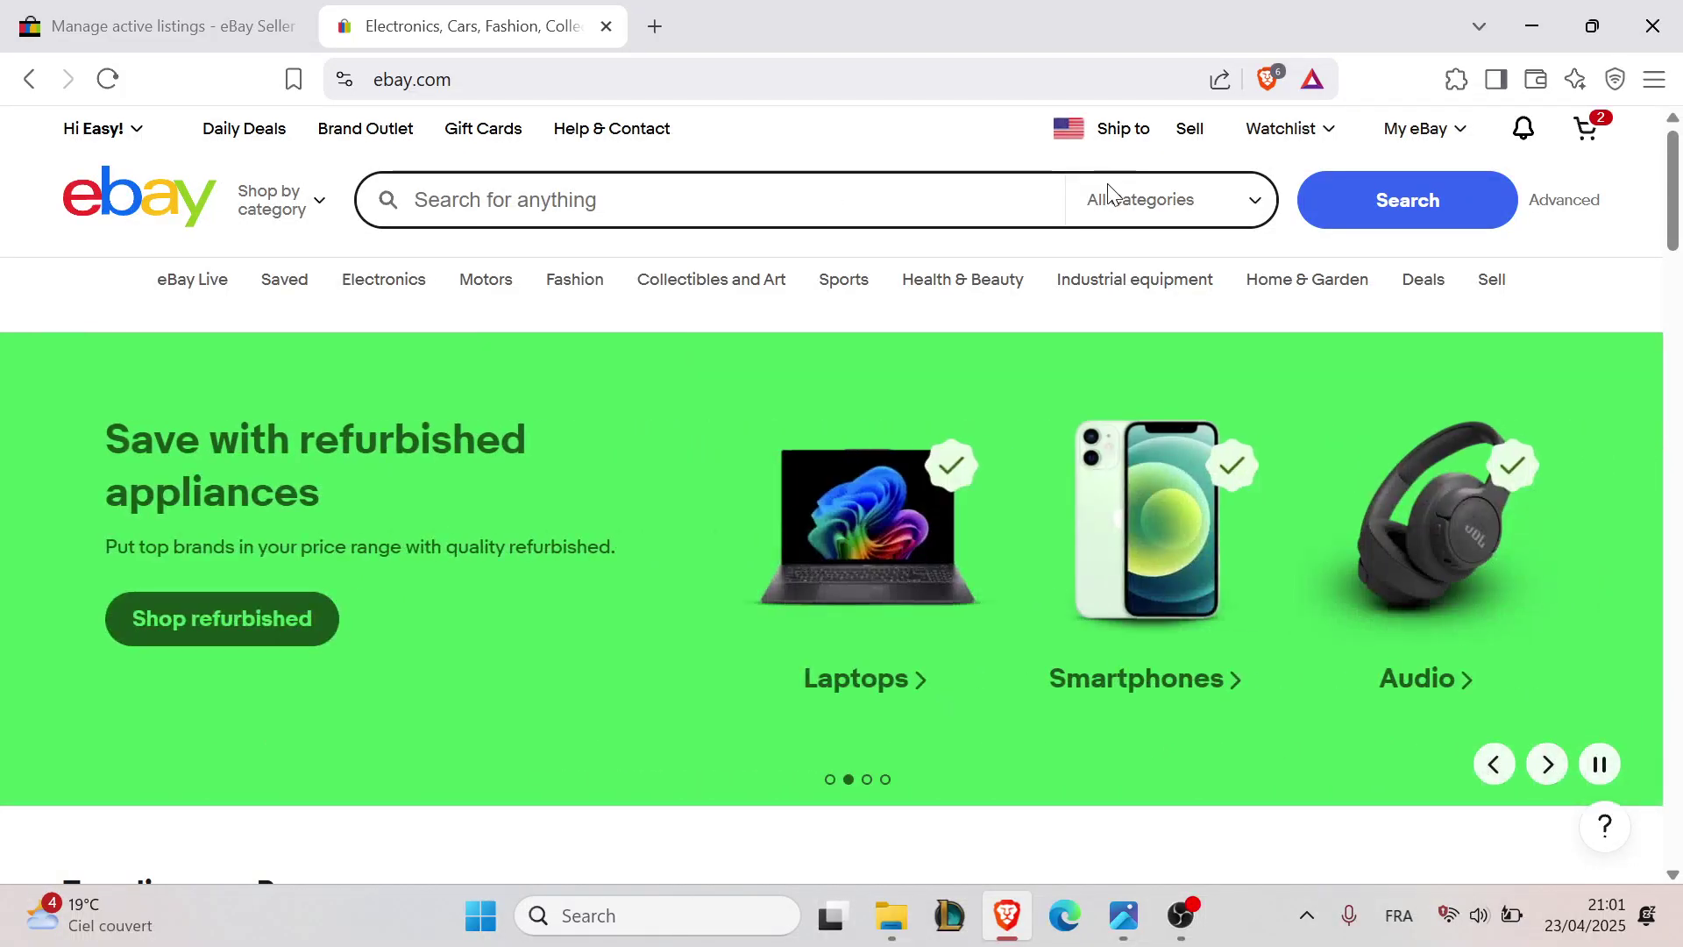
Go to Seller Hub and reach the Business policies overview from the sidebar.
click(1193, 134)
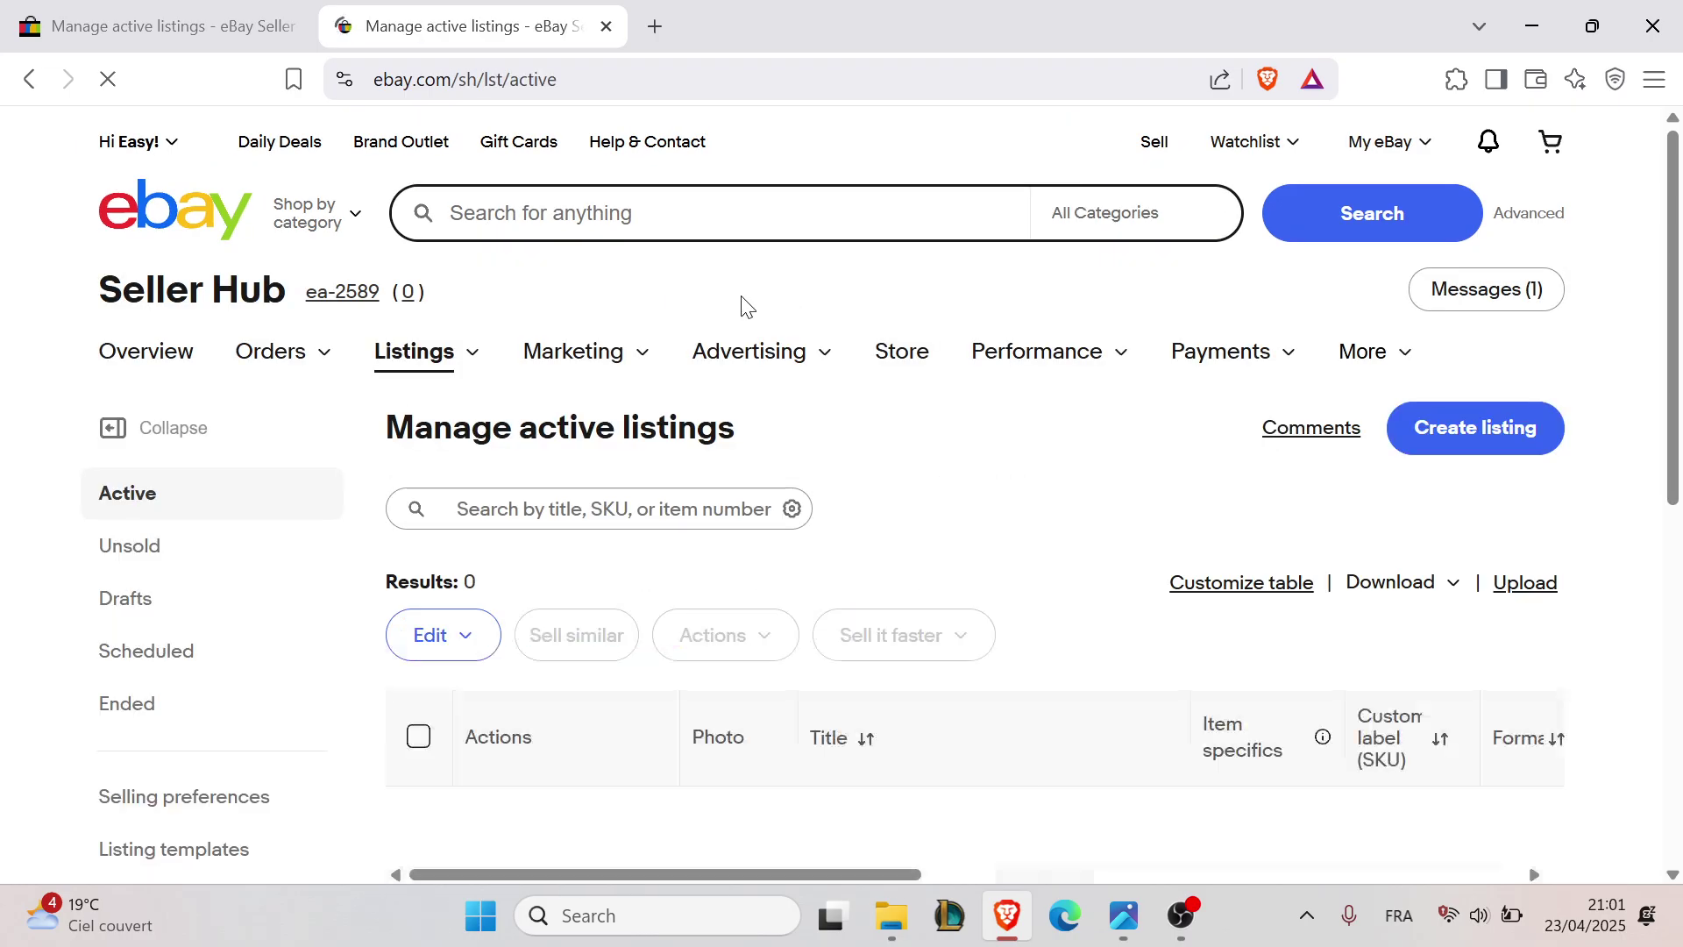
scroll(526, 263, down, 1)
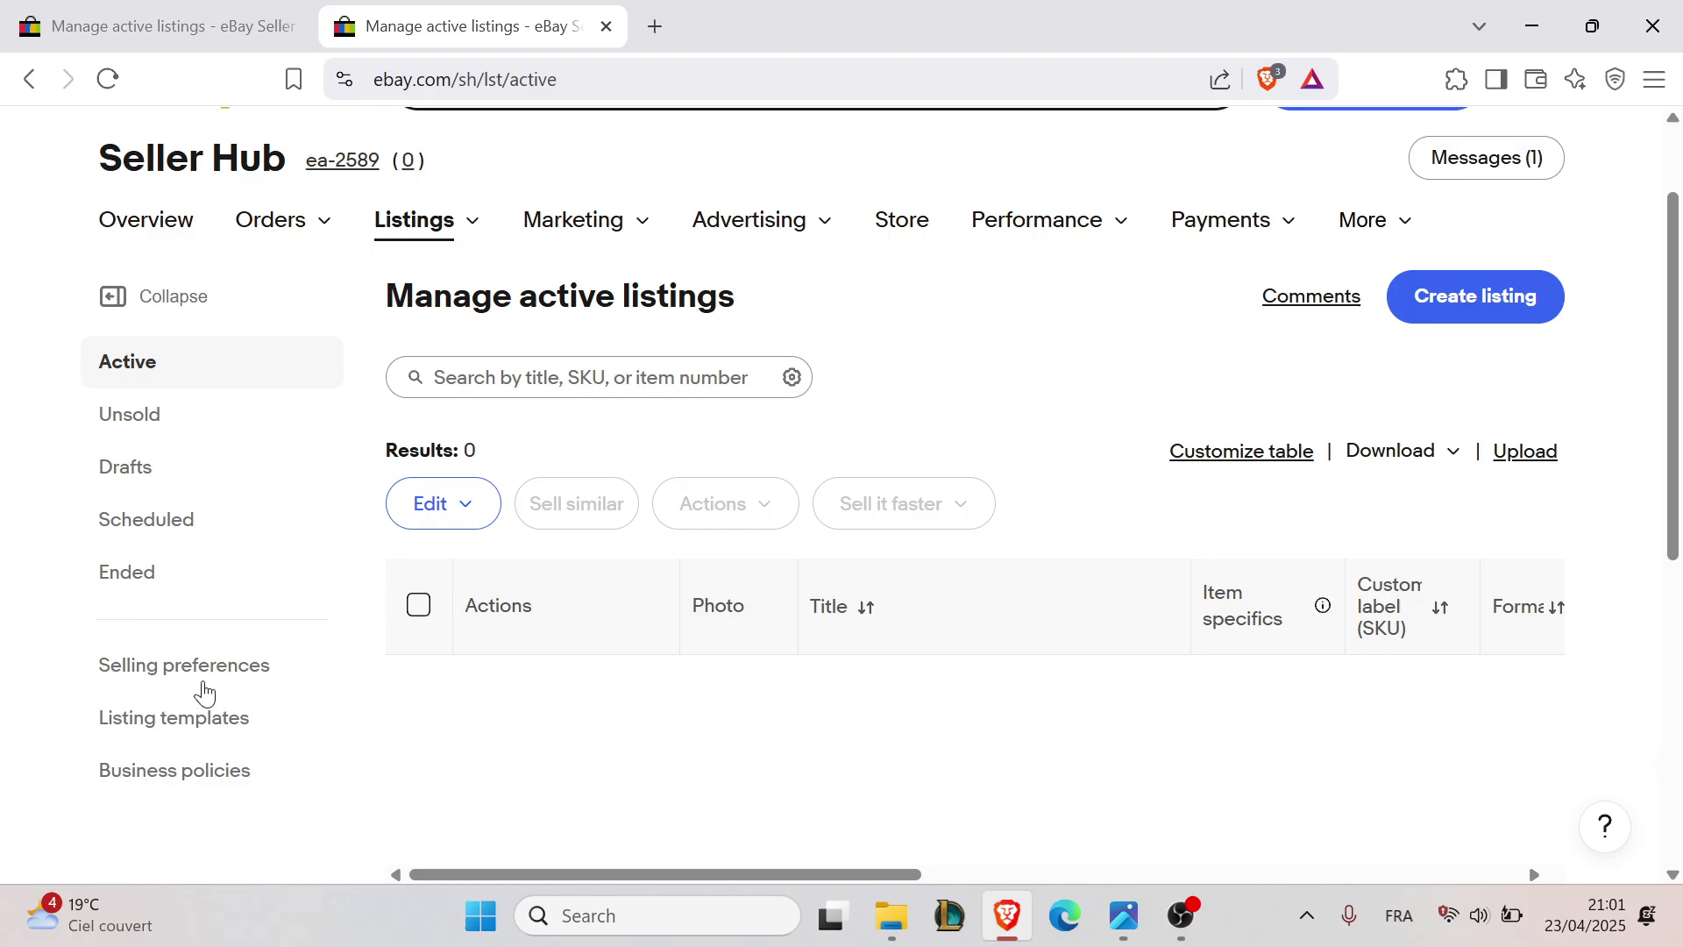
click(206, 782)
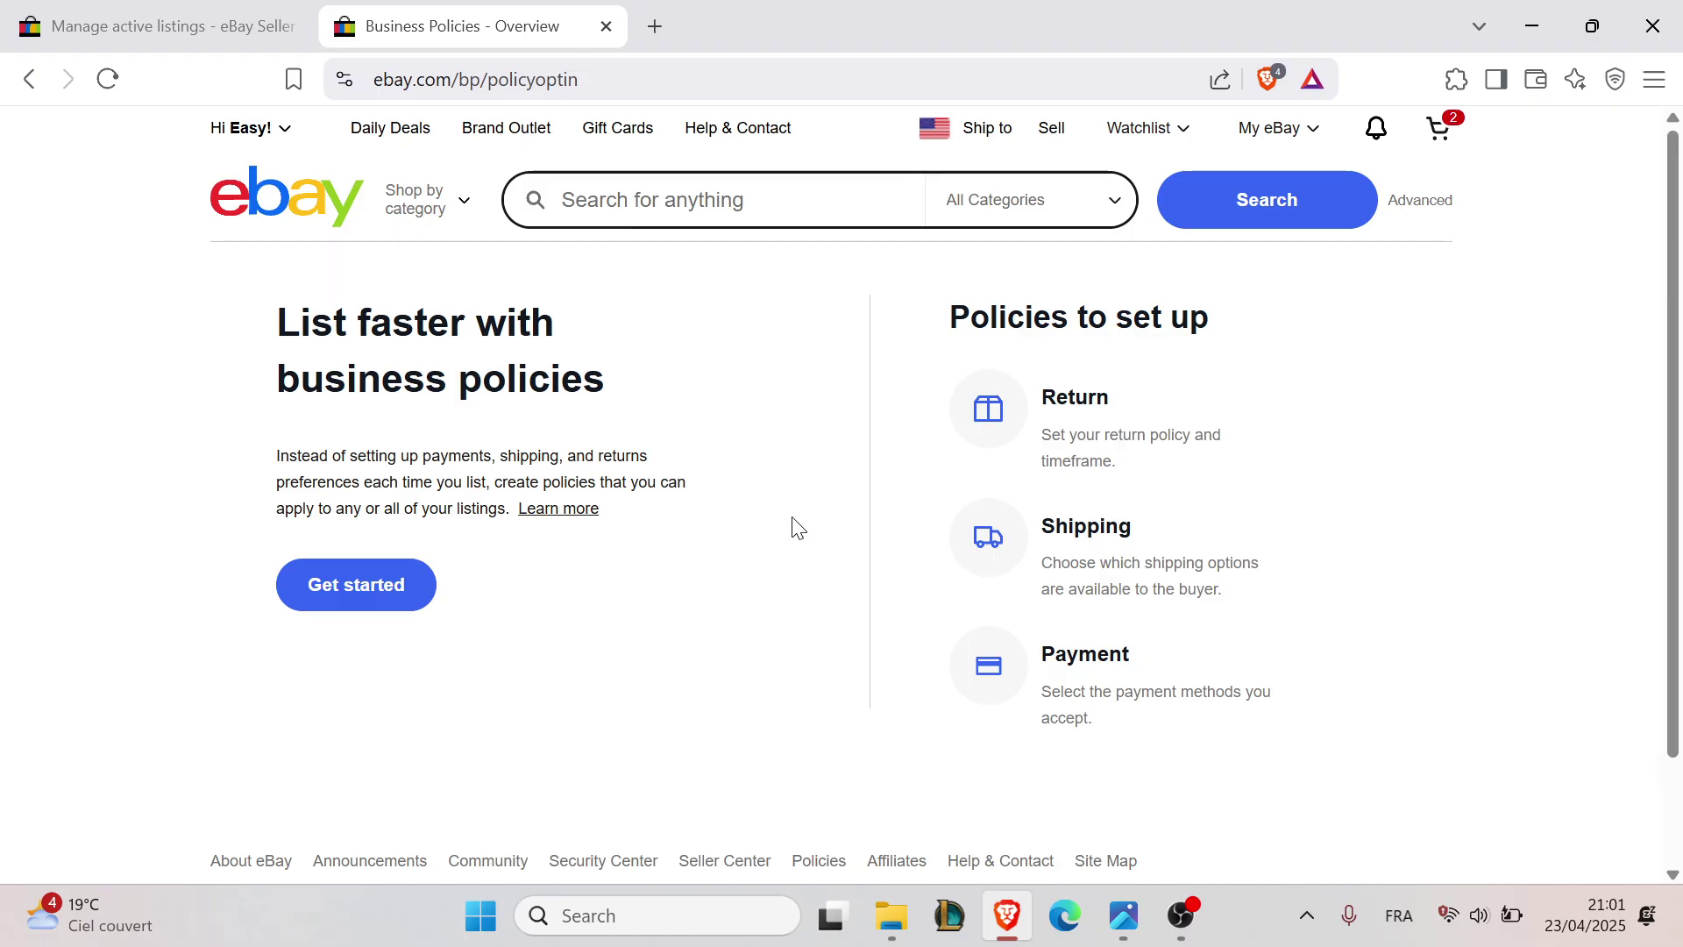
scroll(955, 542, down, 1)
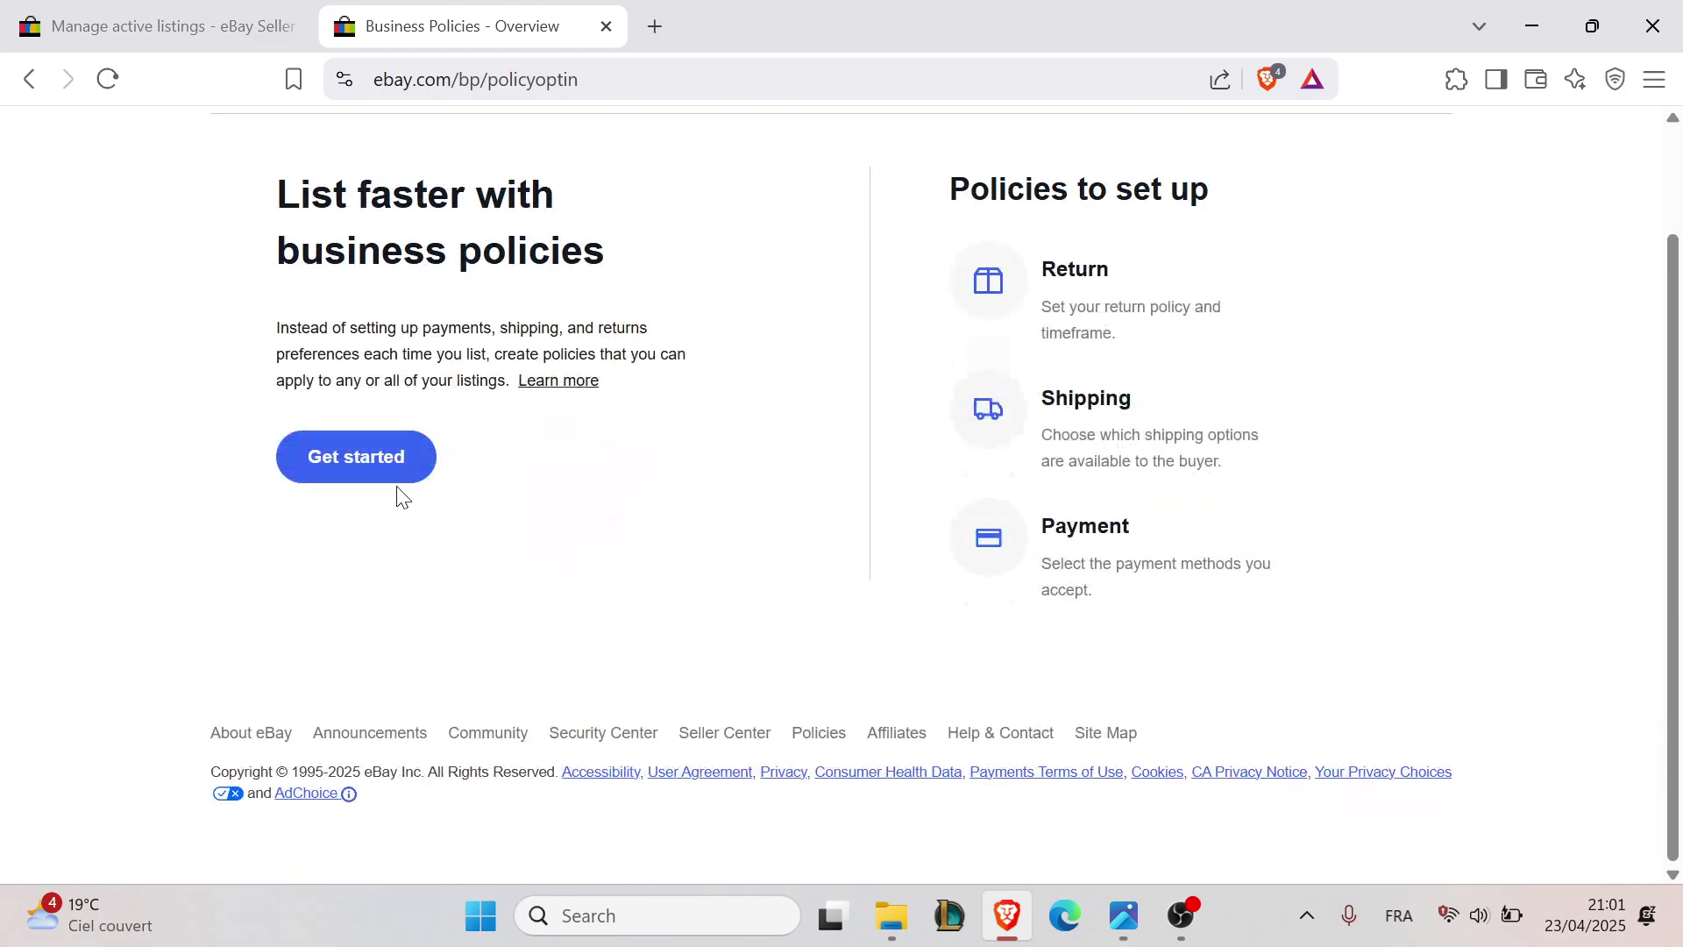
Start business policy setup and create a new Shipping policy.
click(396, 471)
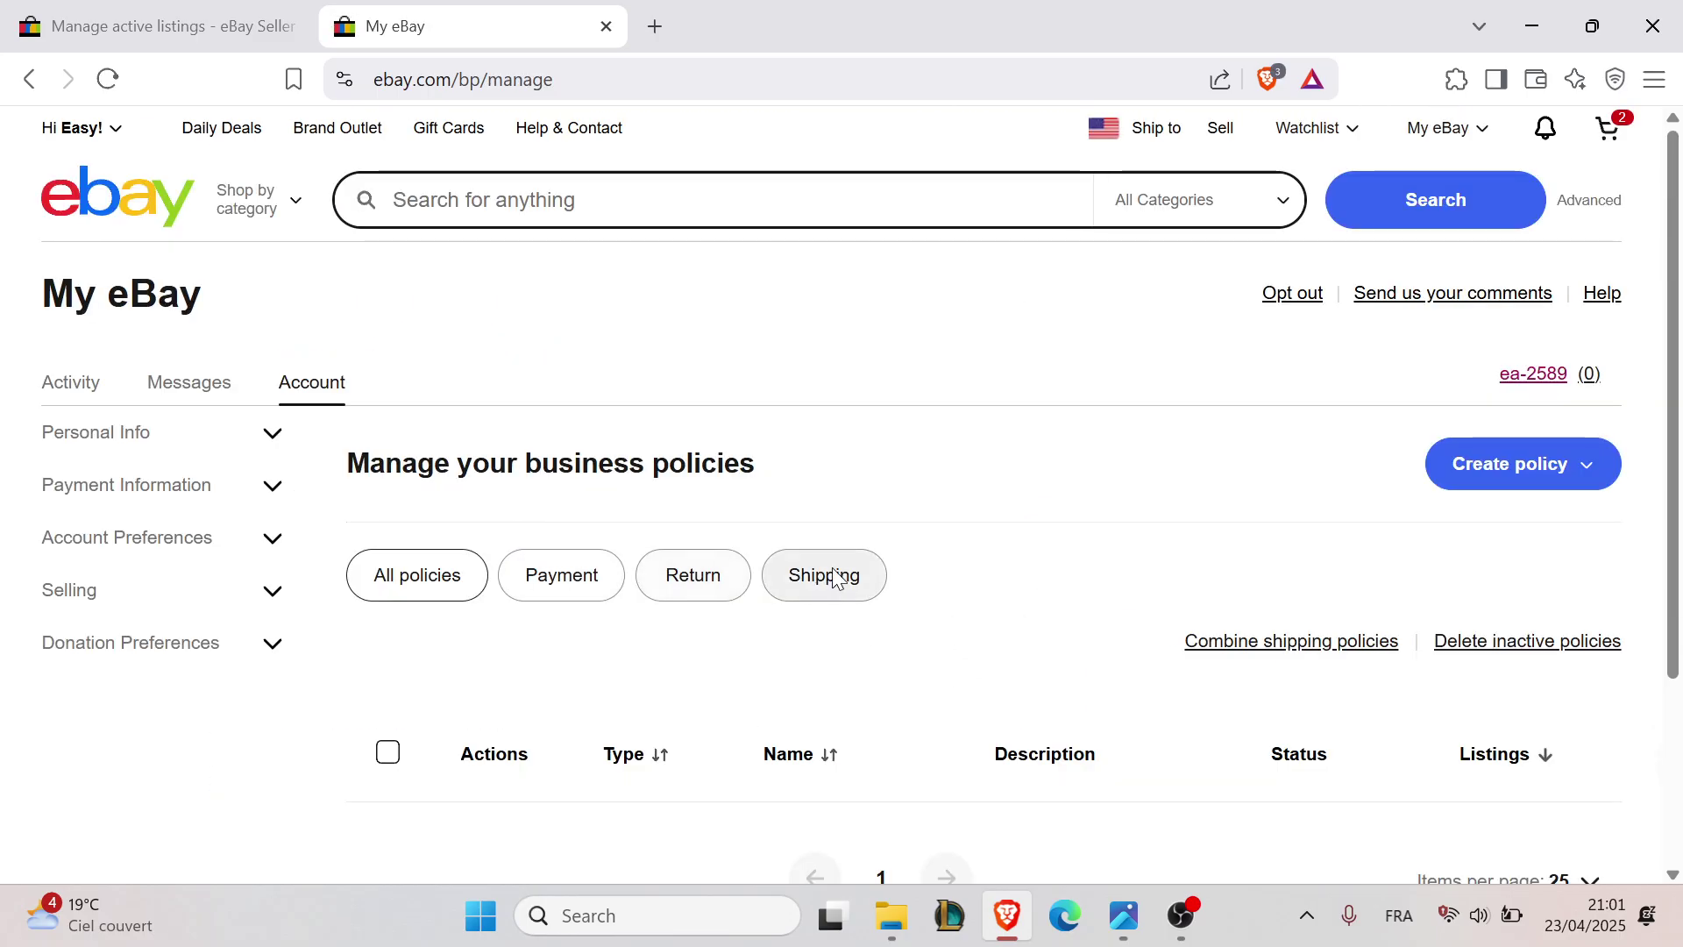
click(841, 584)
click(1506, 467)
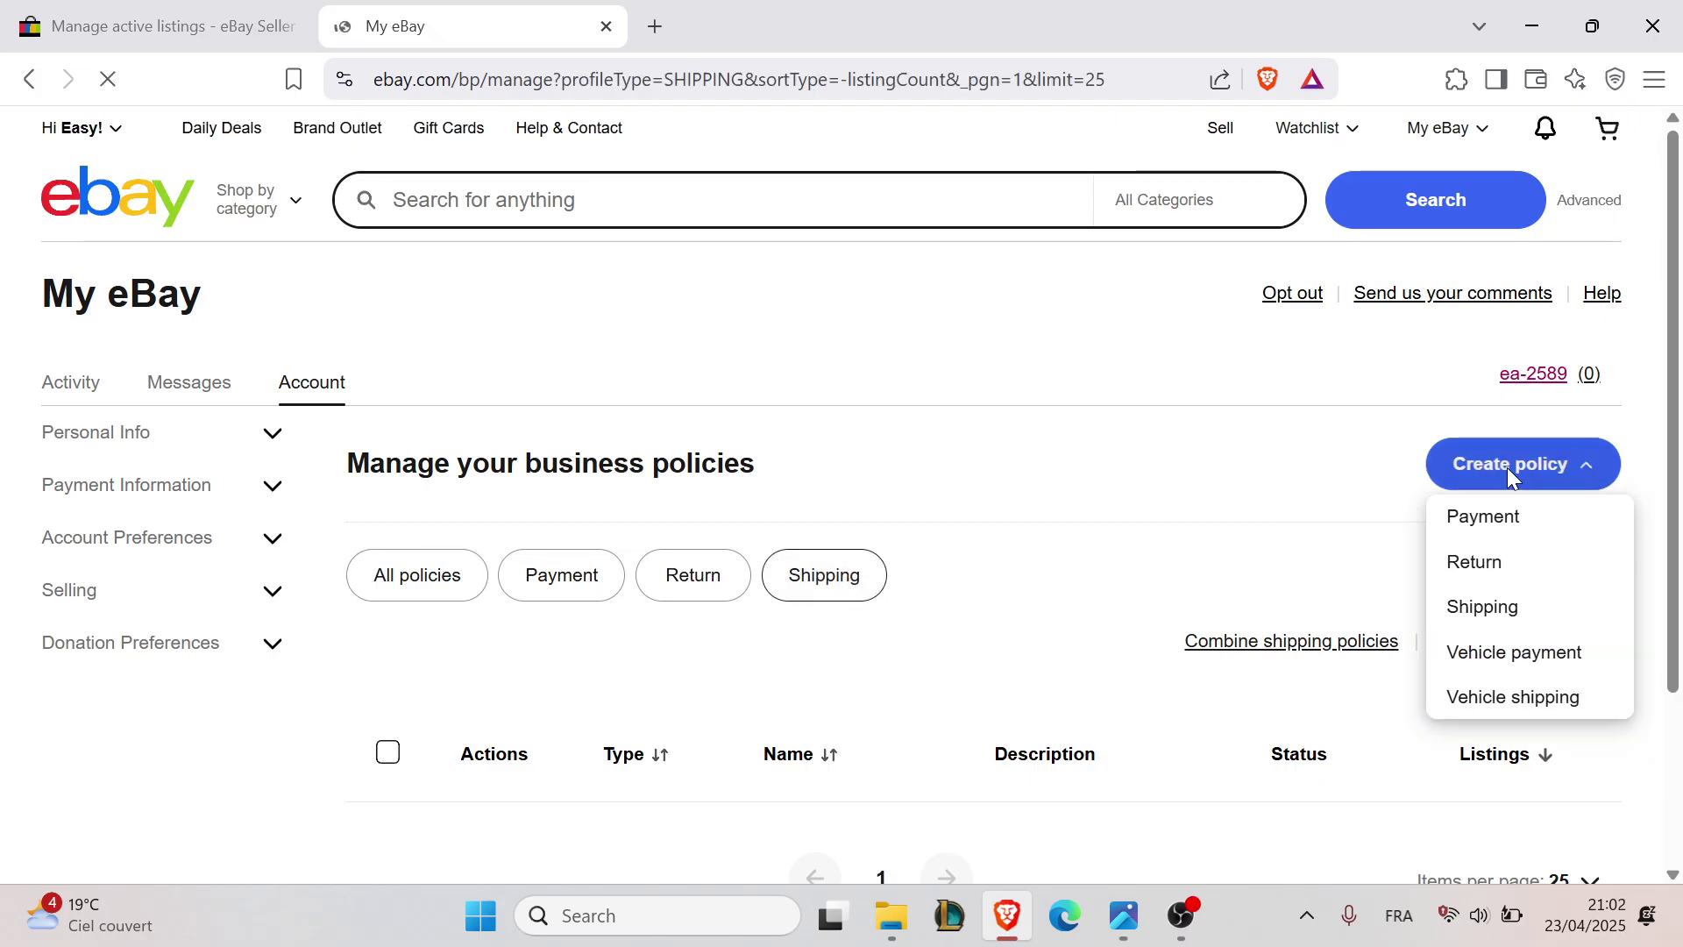
click(1508, 607)
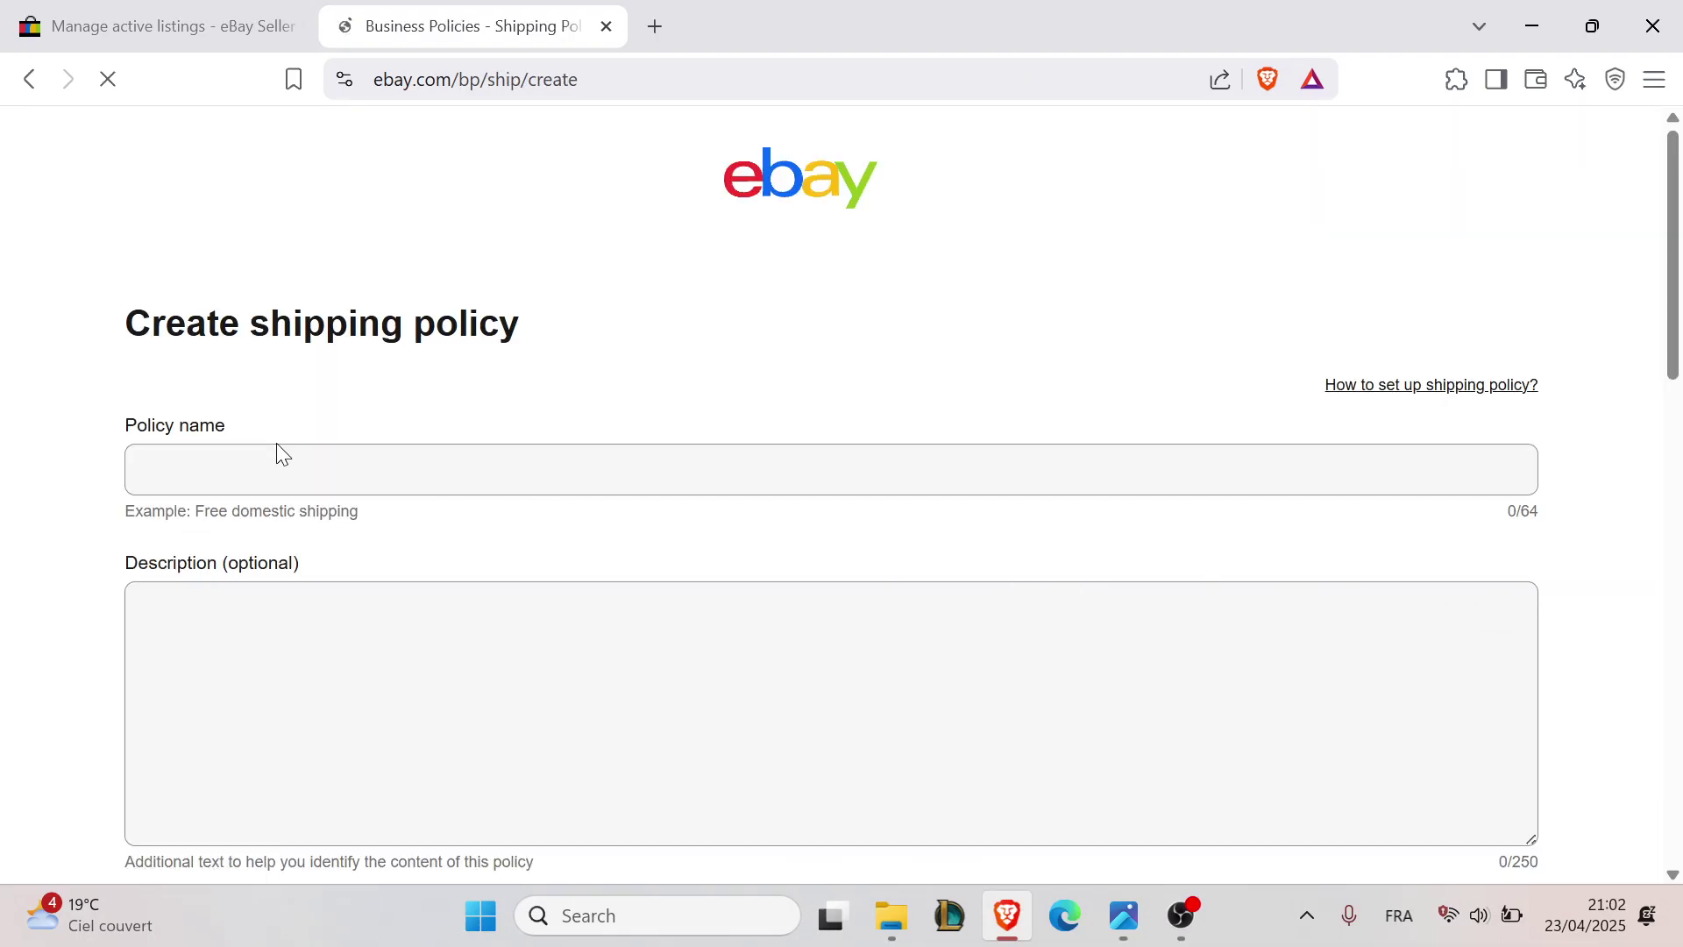
Fill in a placeholder policy name and description for the shipping policy.
click(276, 447)
text(s)
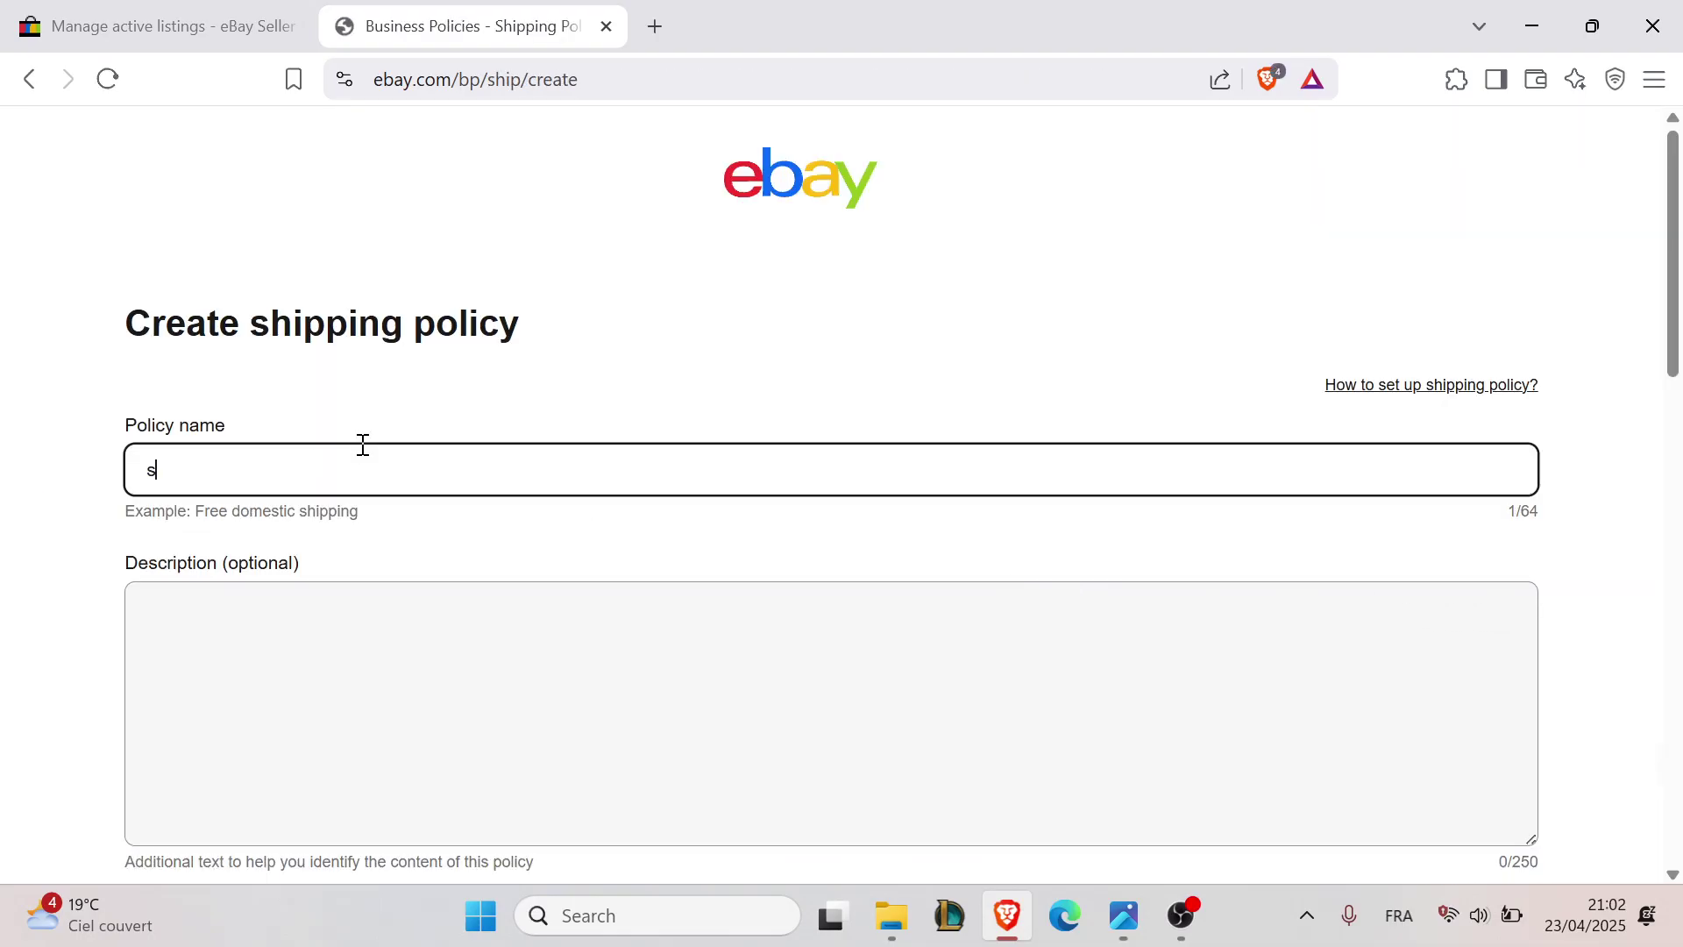
text(ffdf)
scroll(328, 579, down, 1)
click(325, 550)
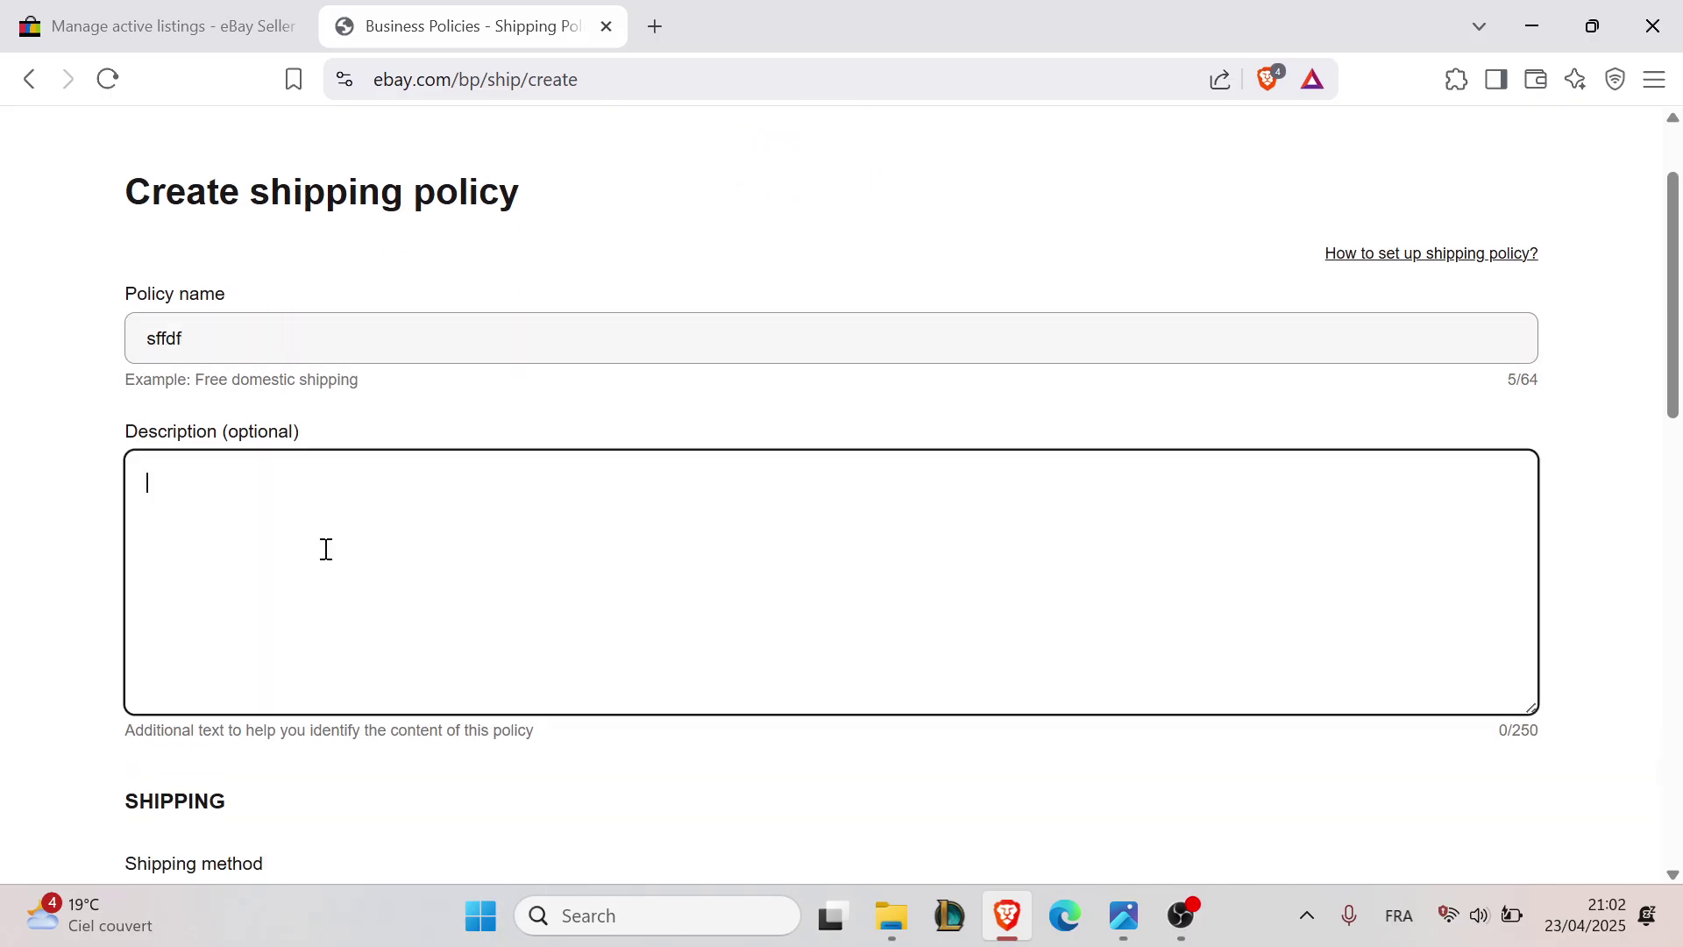
text(fggdfgdfgdfgdf)
scroll(372, 526, down, 3)
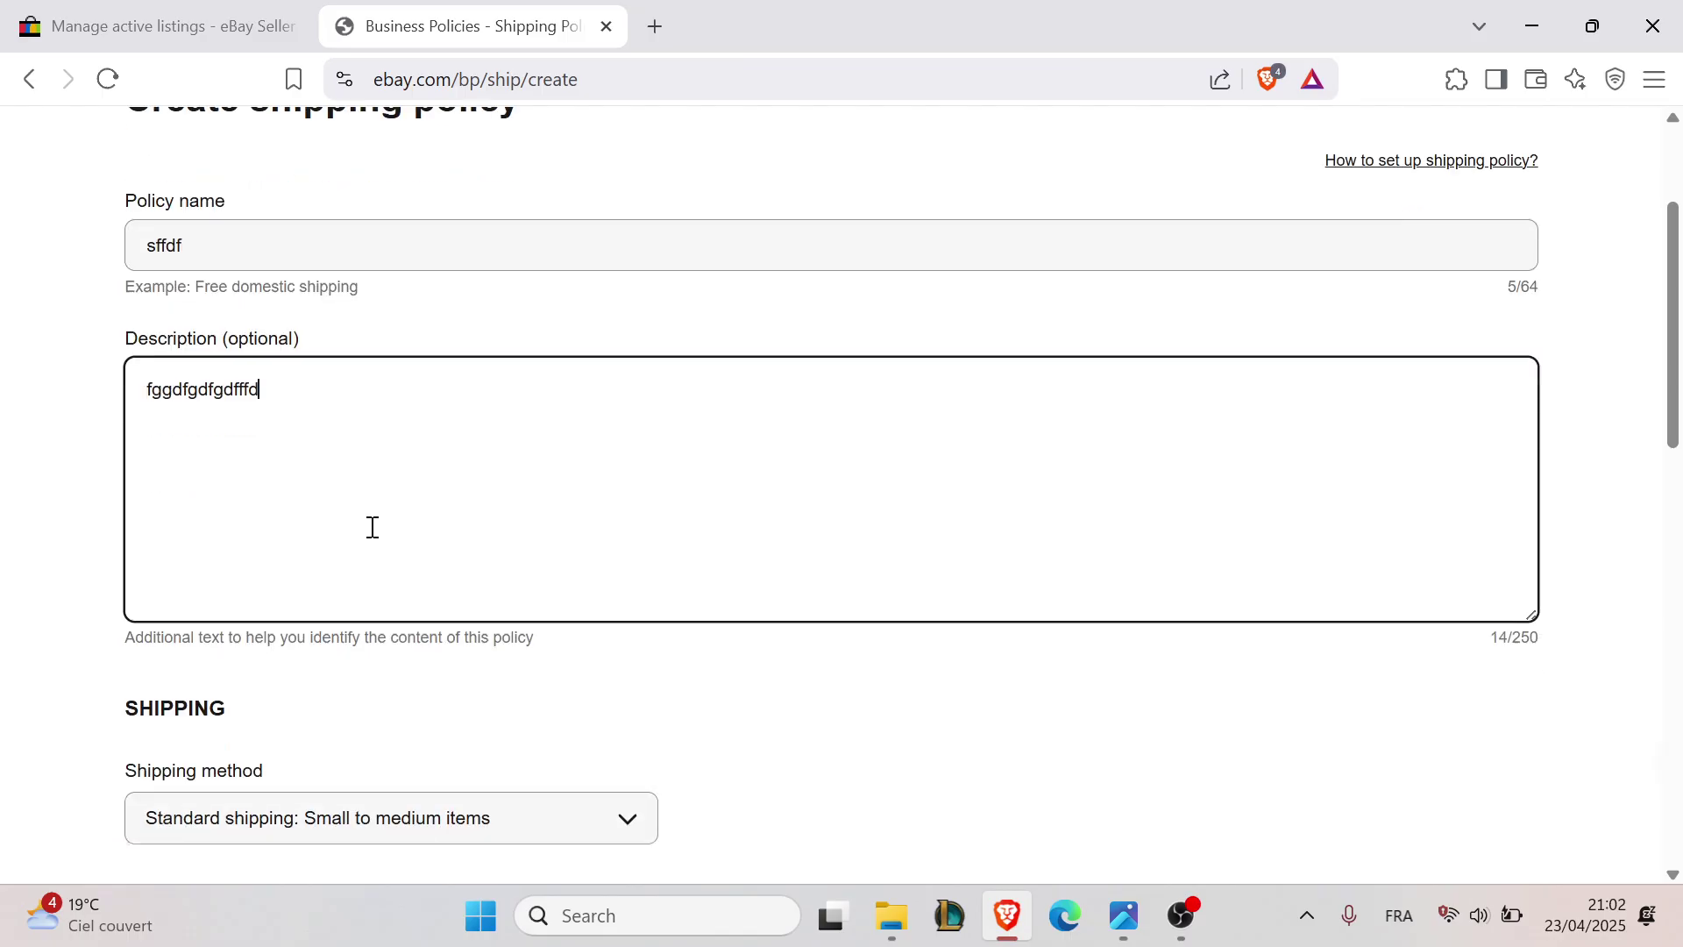
click(294, 526)
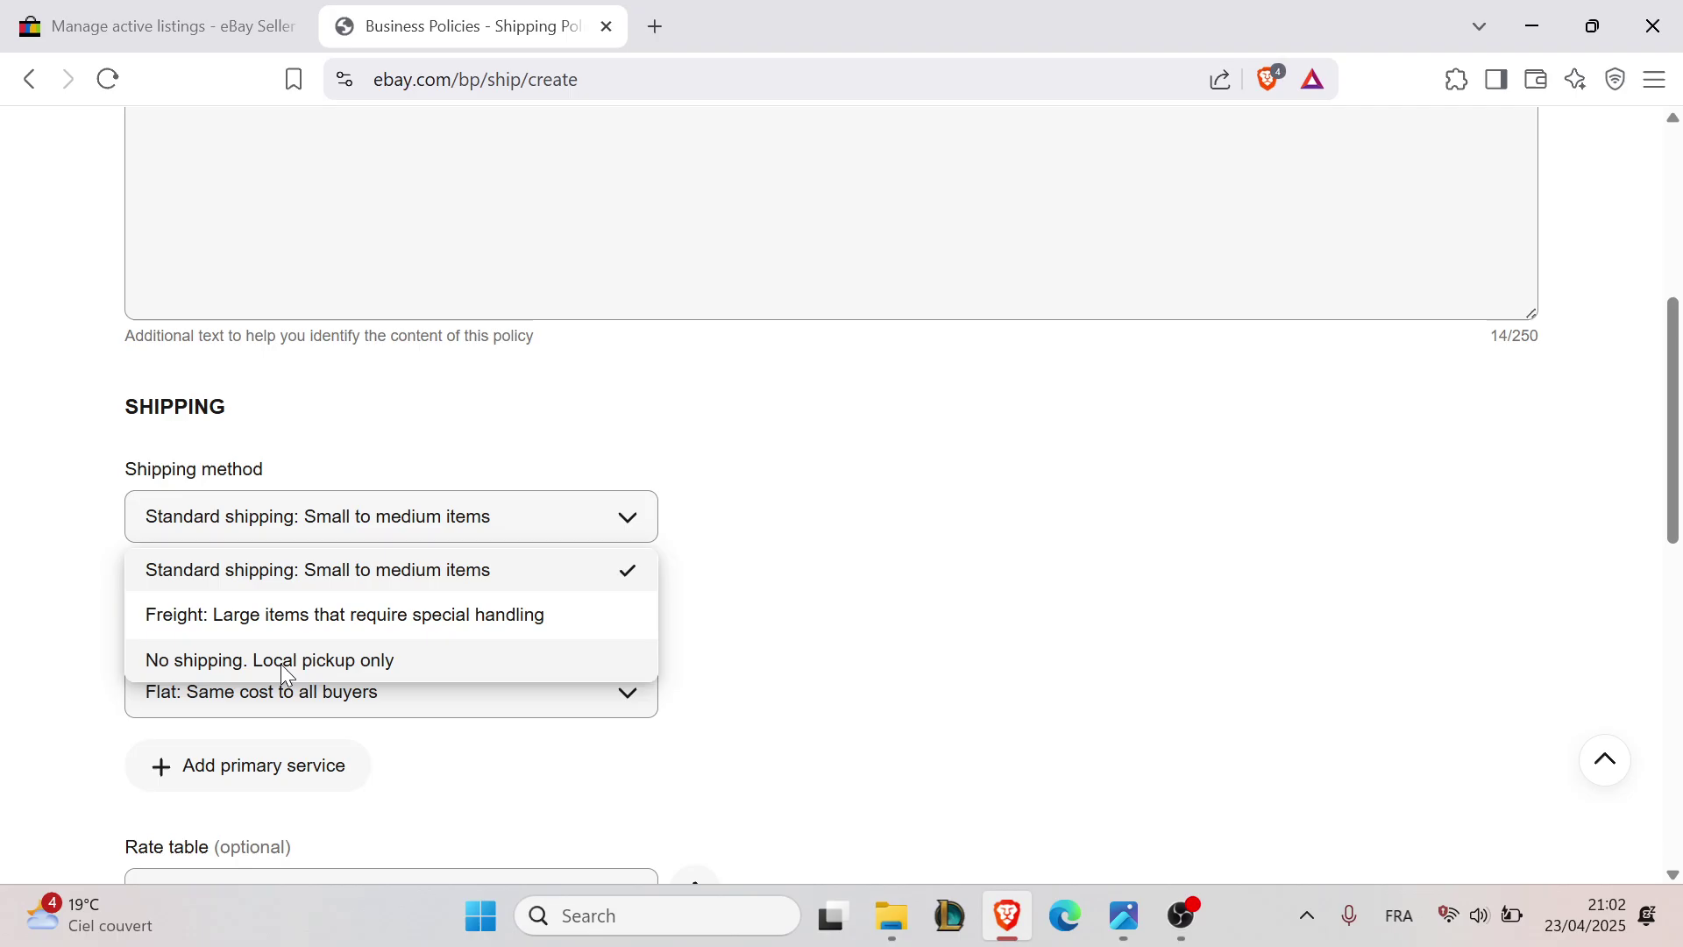
click(841, 613)
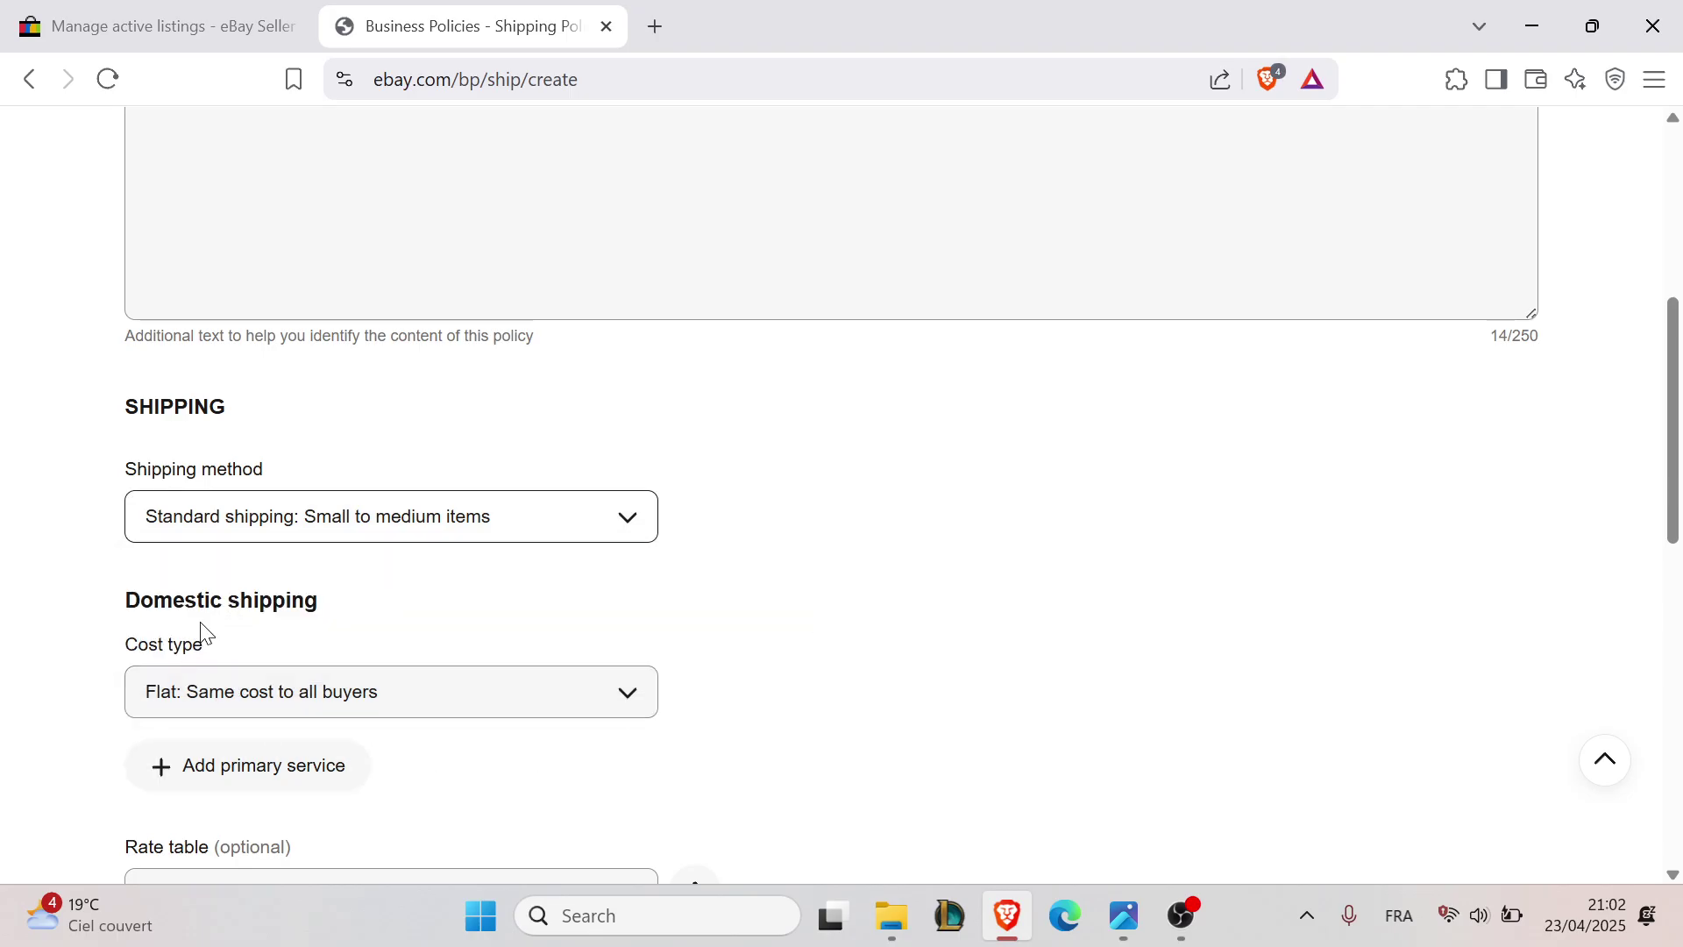
click(271, 700)
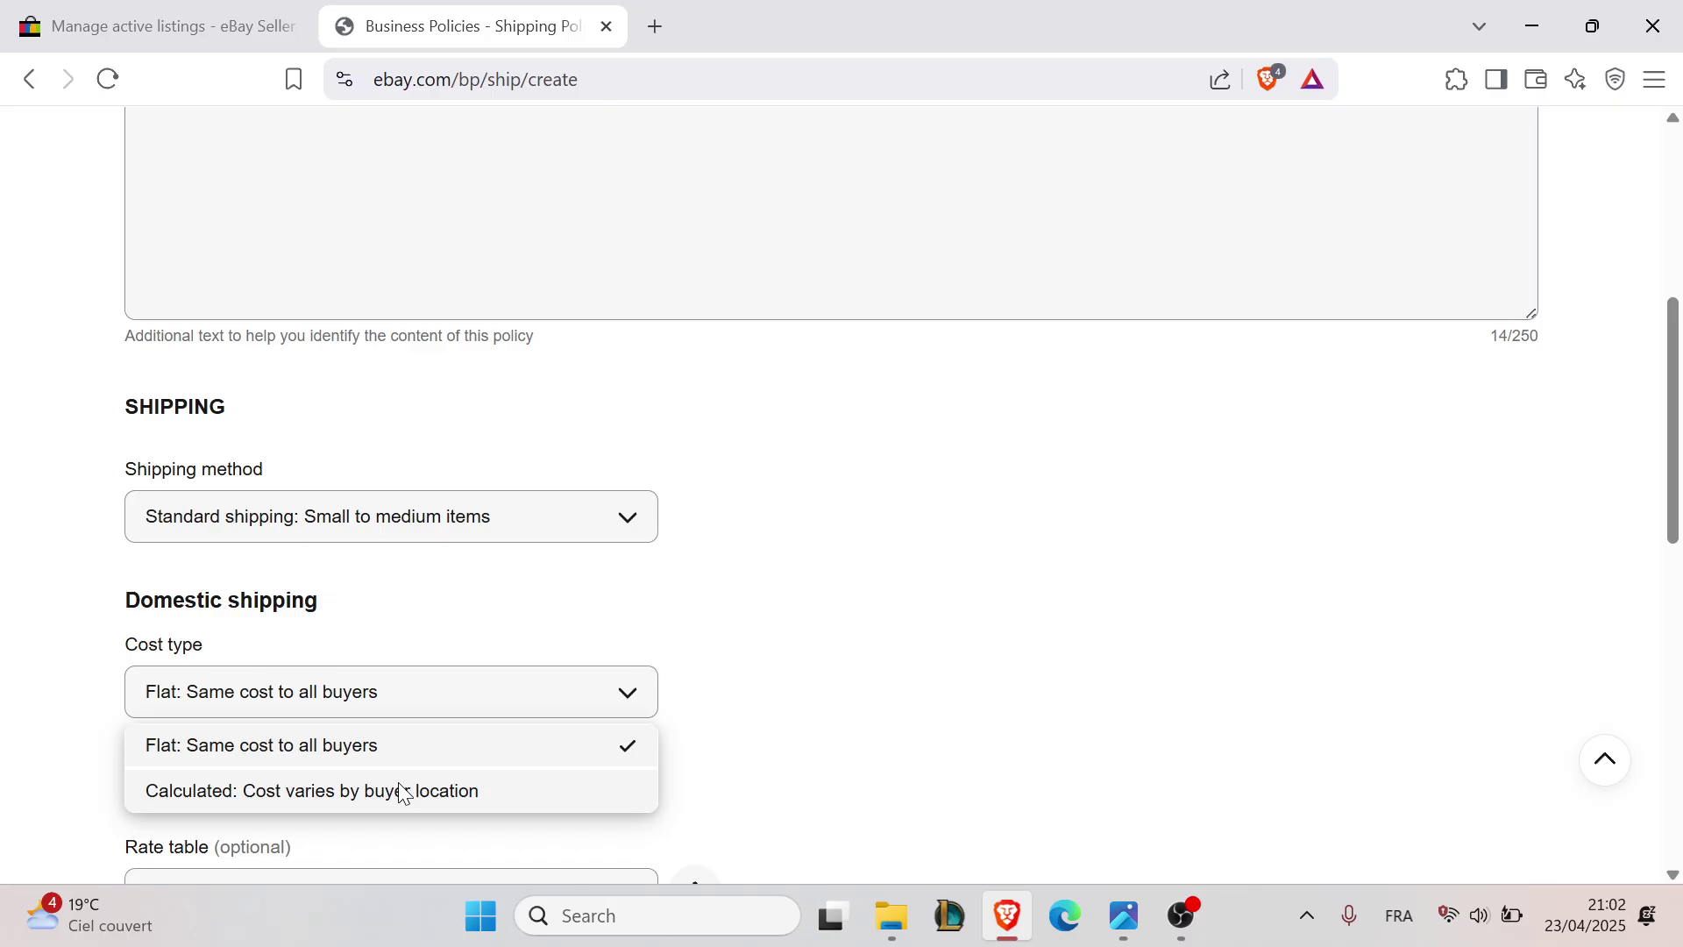
click(776, 680)
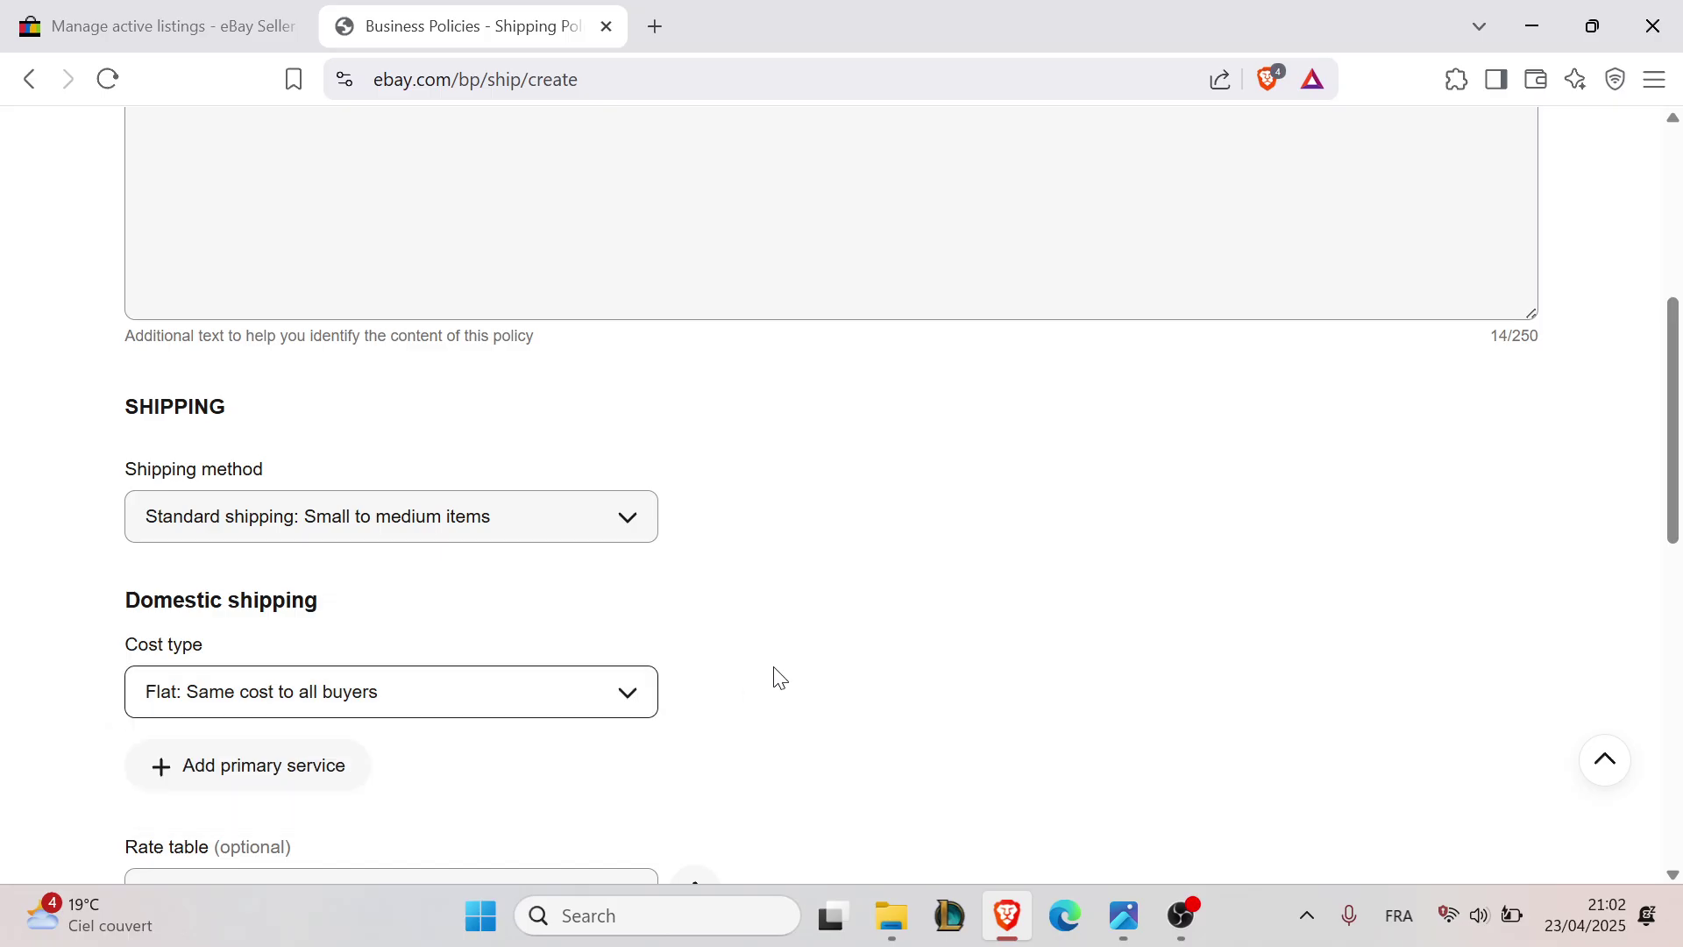
scroll(721, 678, down, 1)
scroll(717, 677, down, 2)
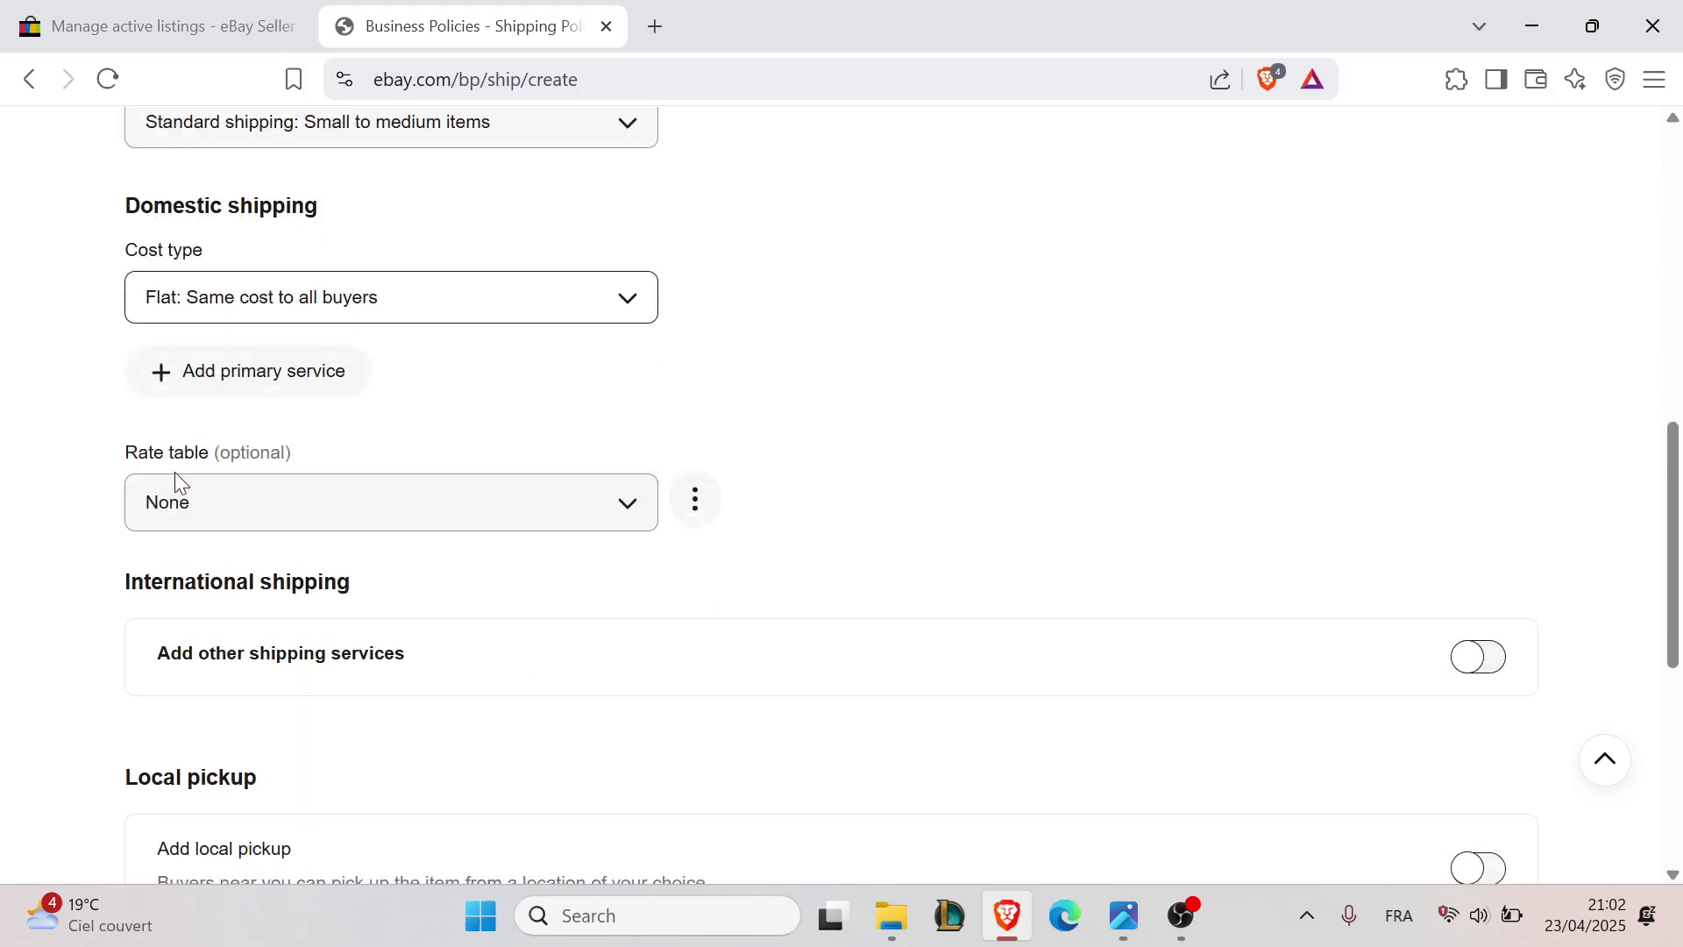
Keep the rate table at None and switch on additional international shipping services.
click(258, 511)
click(91, 508)
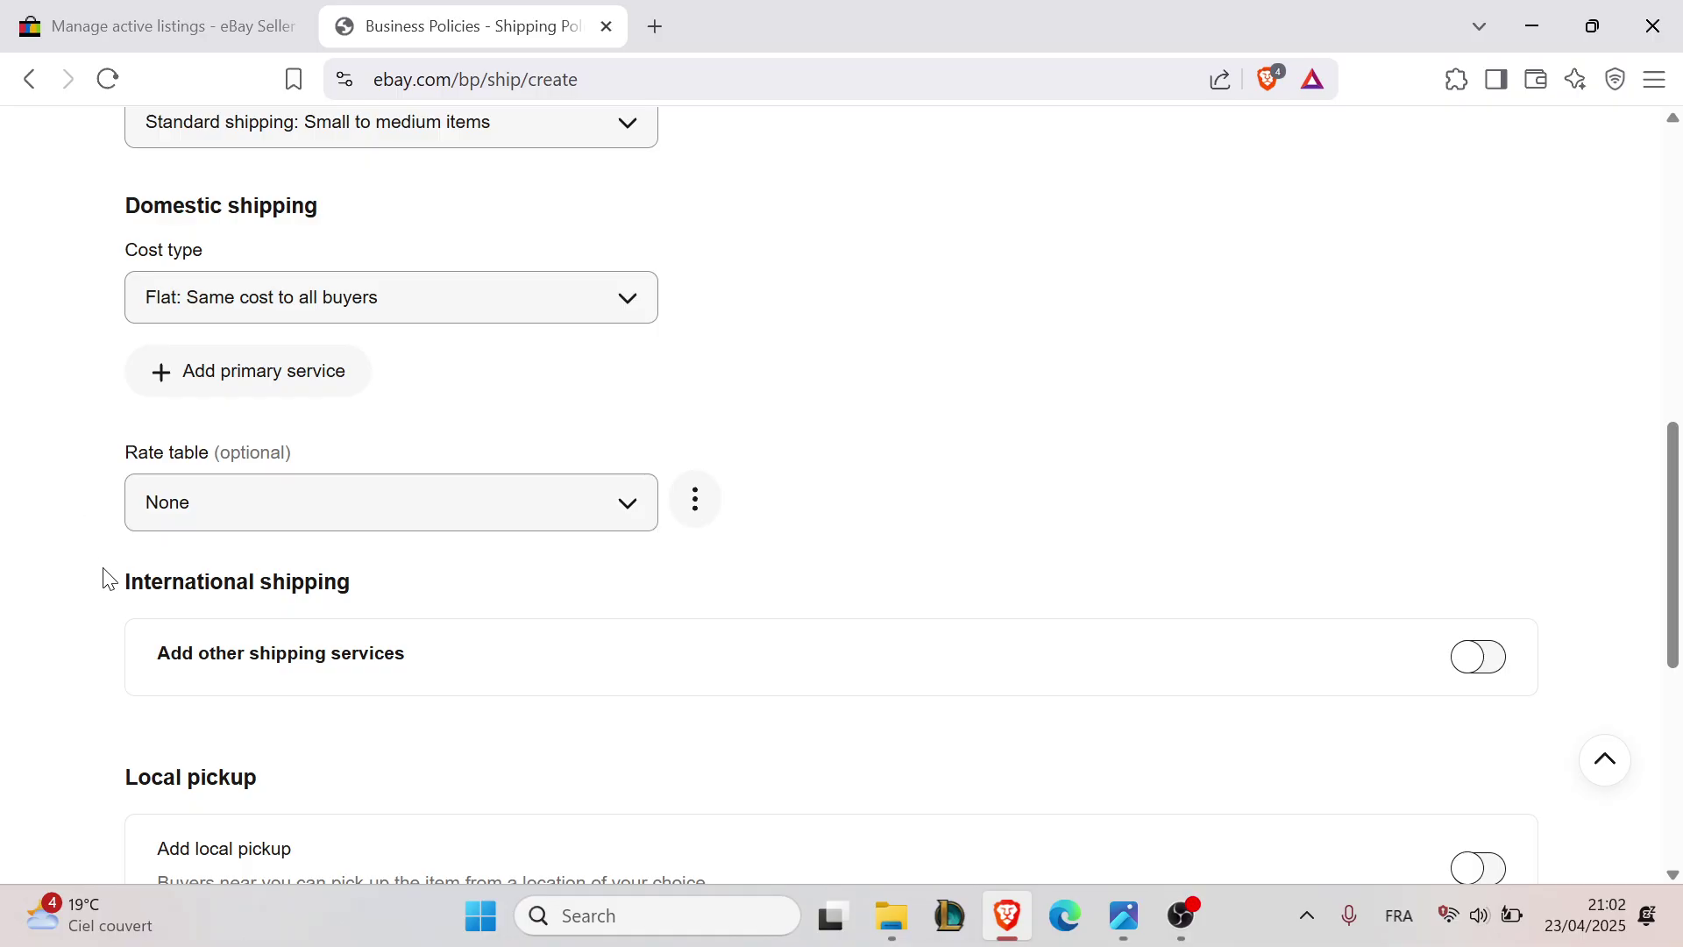
scroll(106, 574, down, 1)
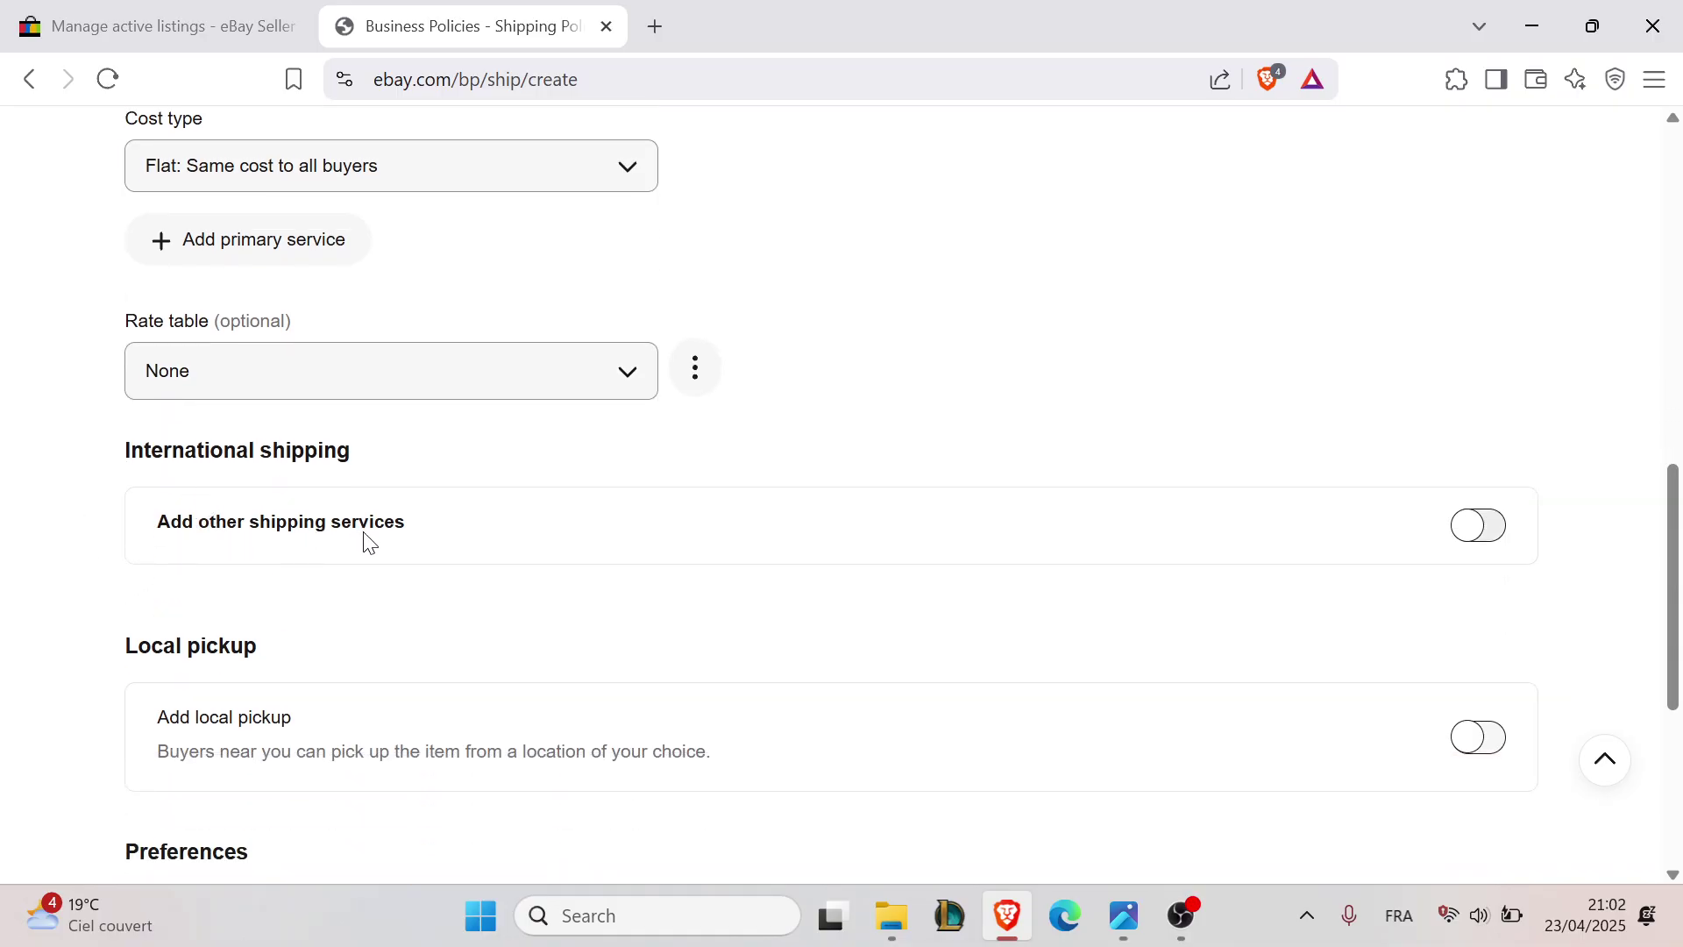
click(1478, 538)
scroll(808, 540, down, 3)
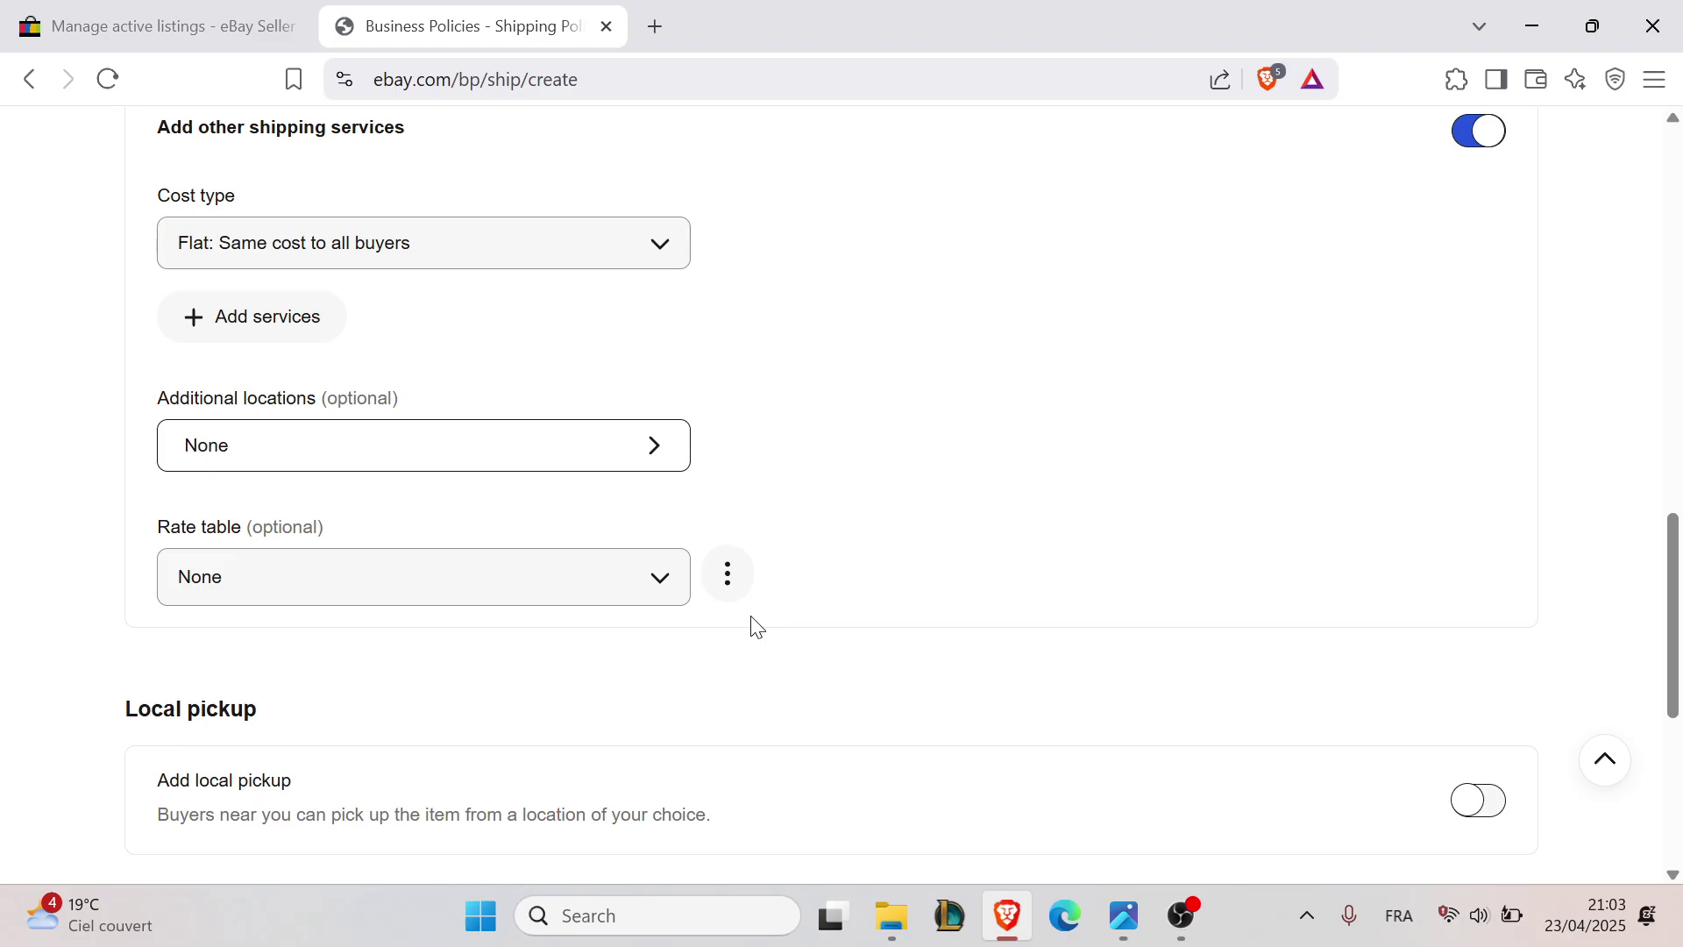
scroll(793, 645, down, 5)
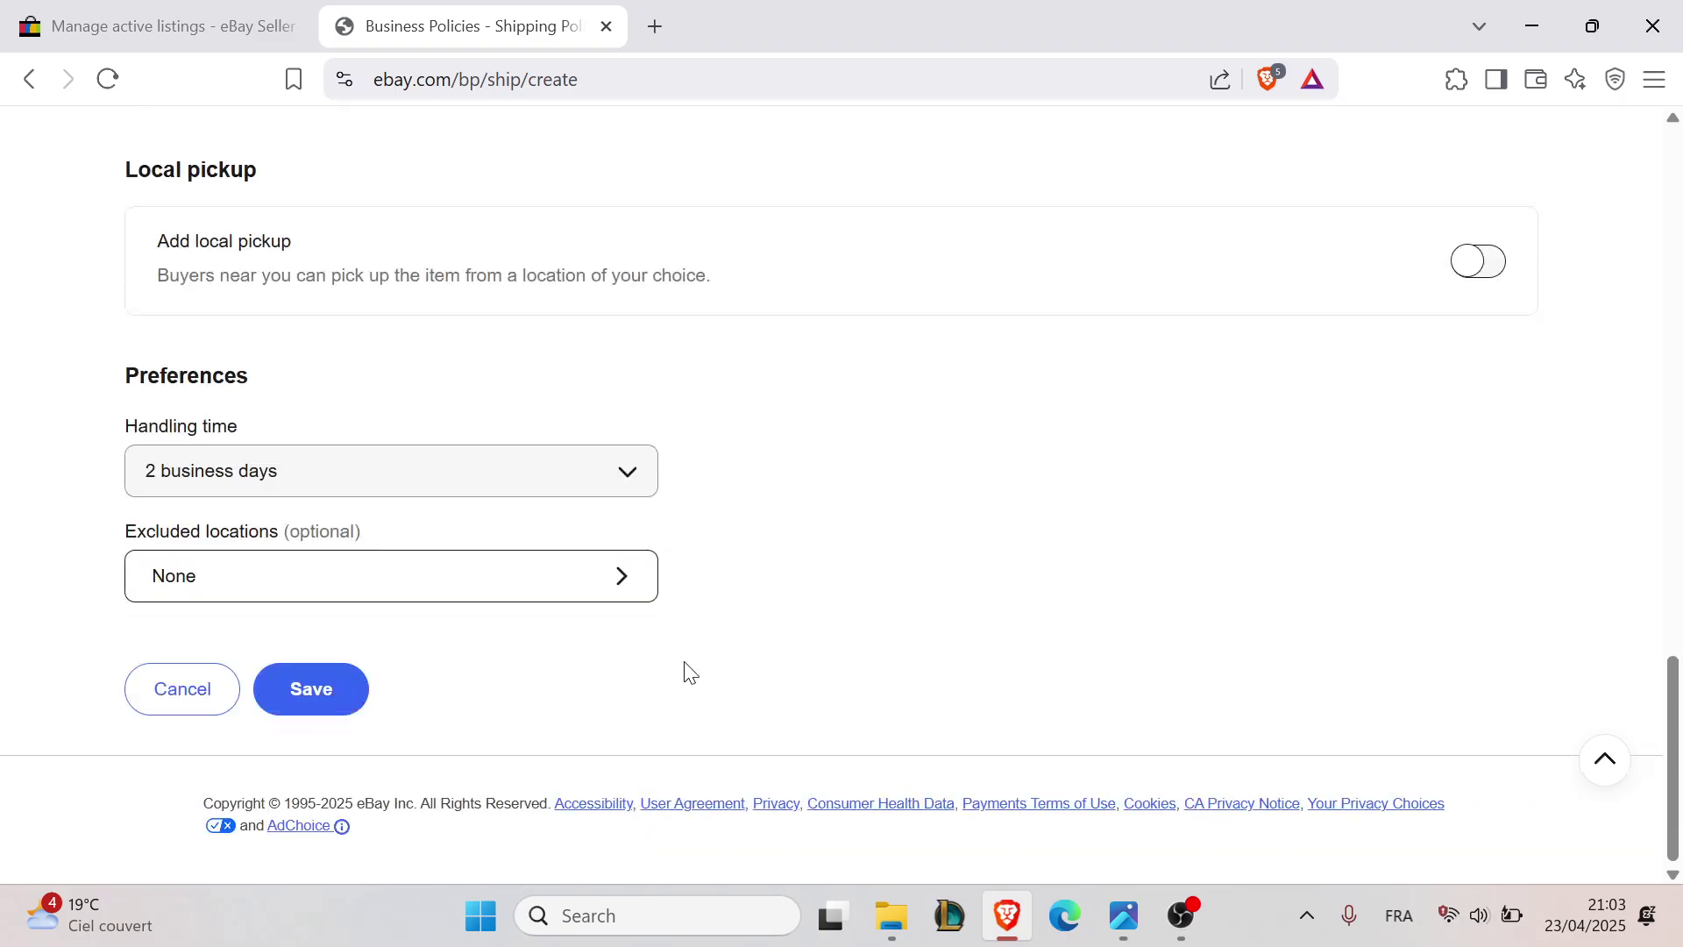
Save the shipping policy, which returns a missing shipping service error.
click(333, 690)
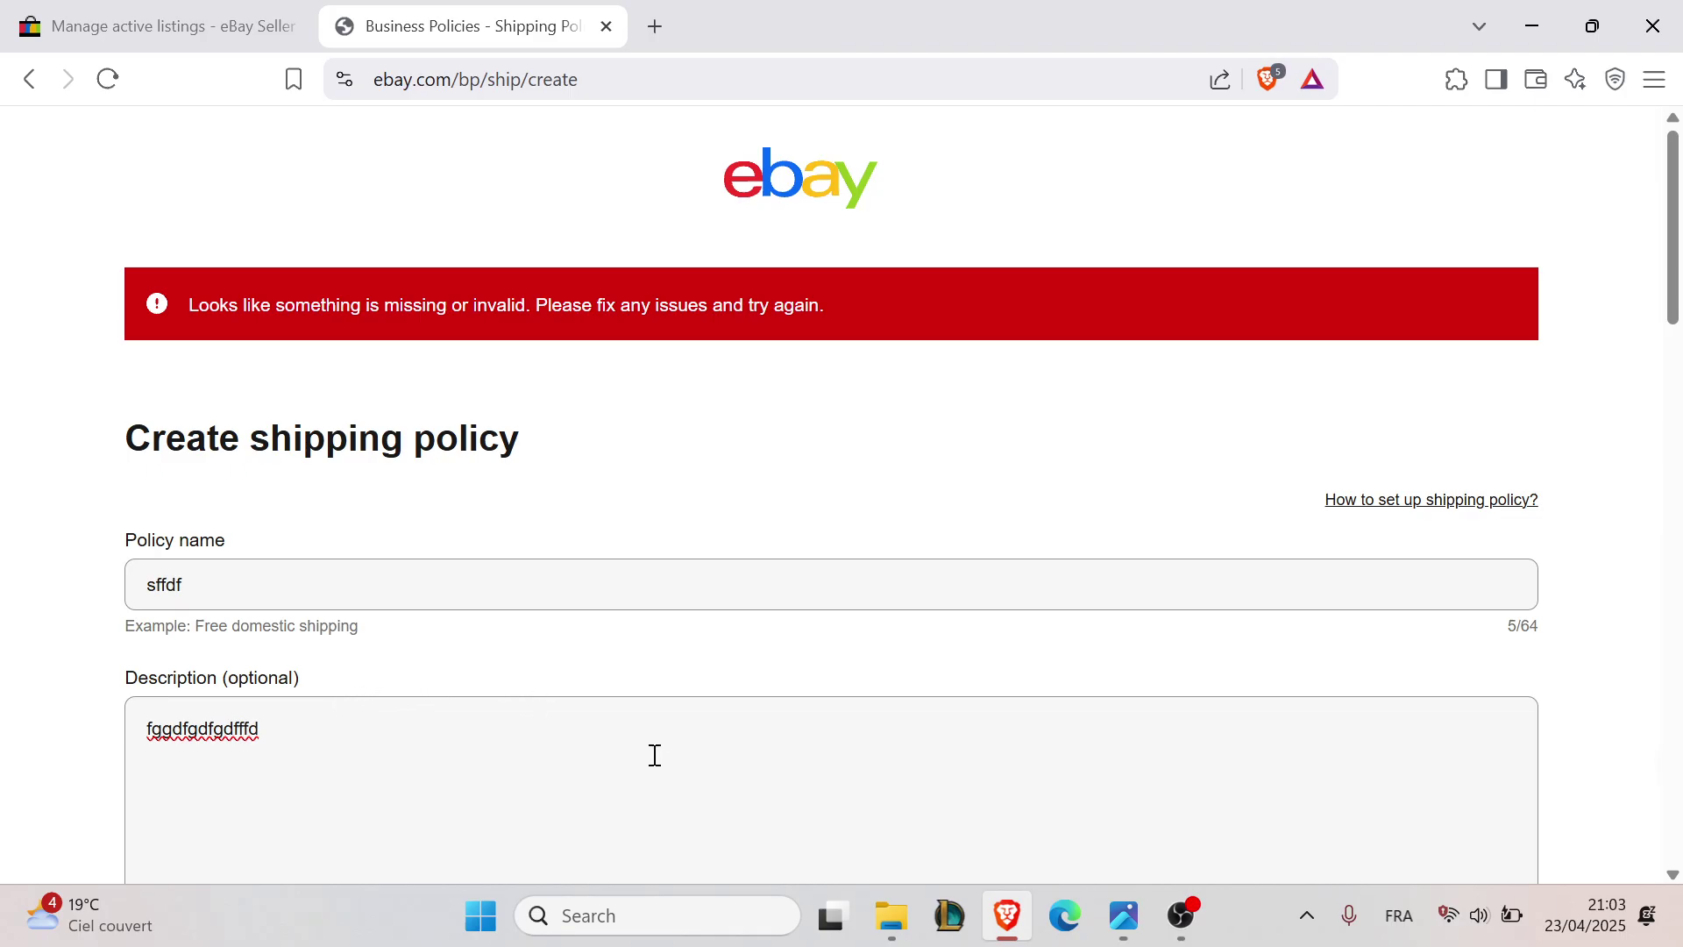
scroll(654, 755, down, 5)
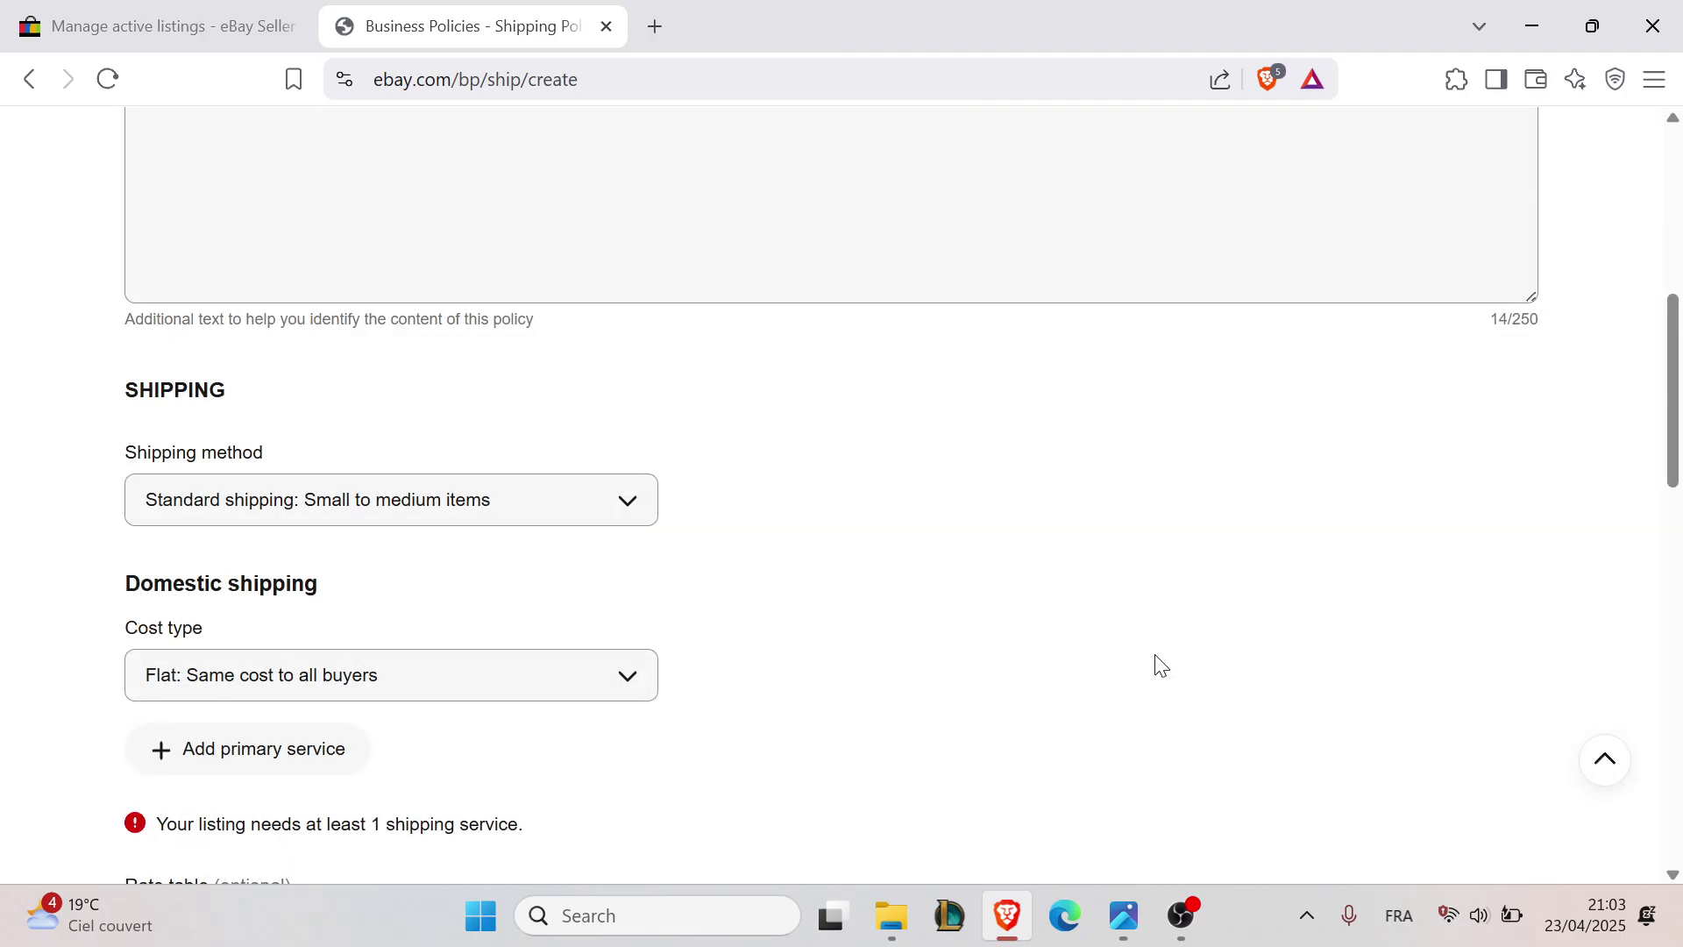